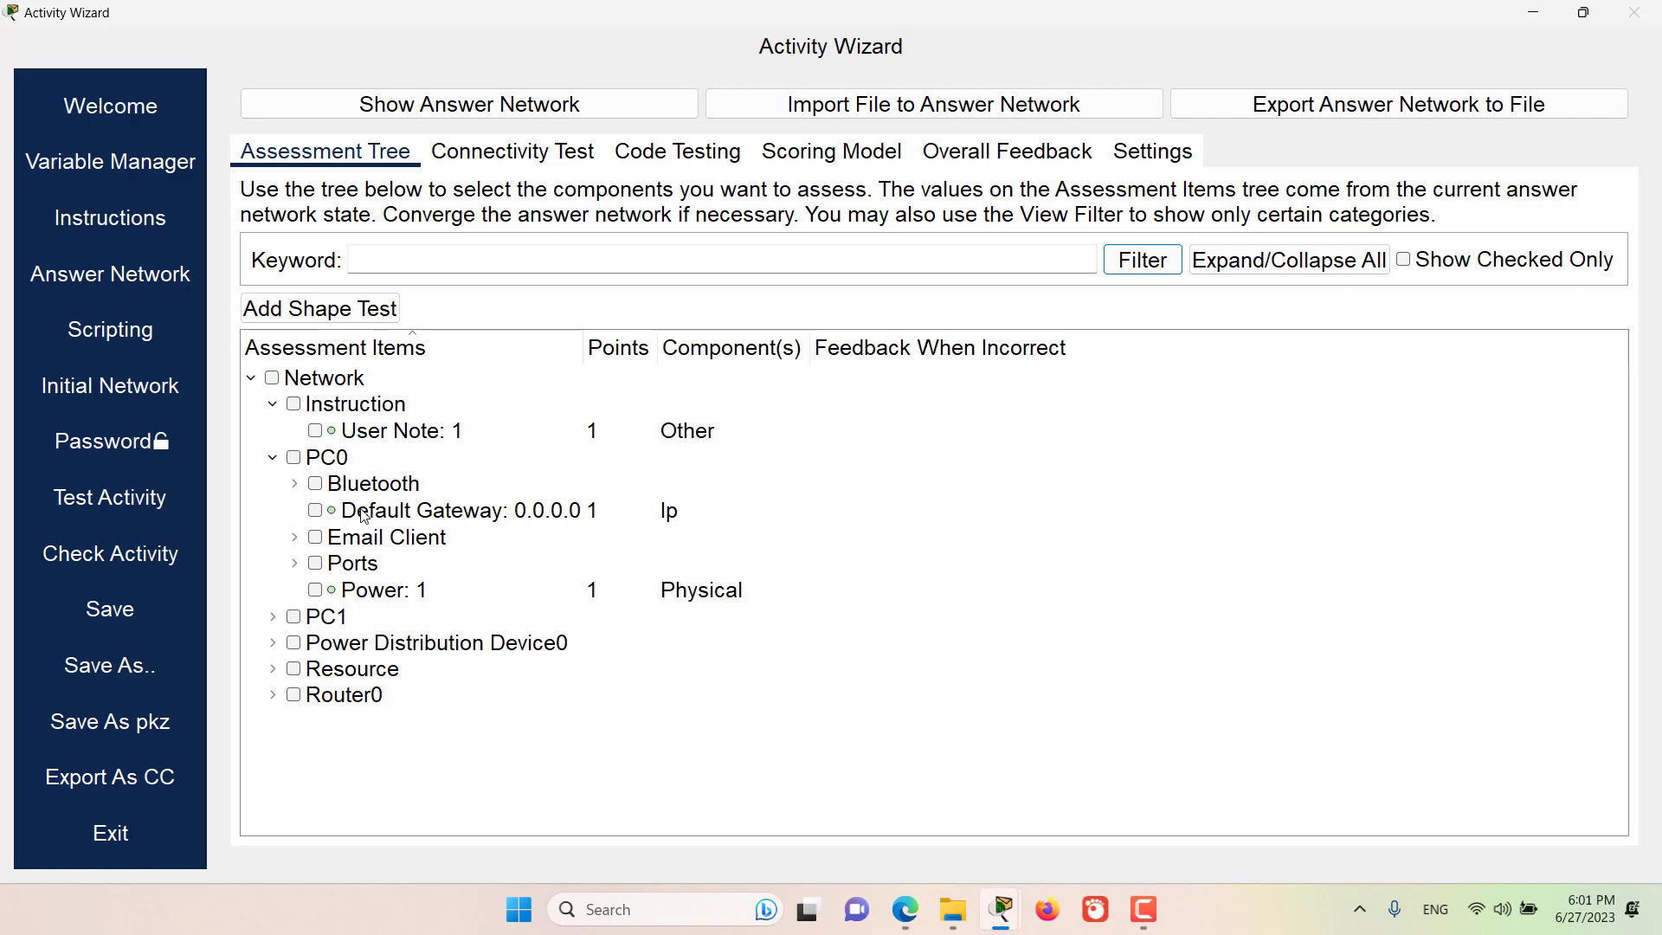
Step: Toggle the assessment selection of PC0's Default Gateway and of its Bluetooth group on and back off
click(315, 512)
click(315, 511)
click(297, 485)
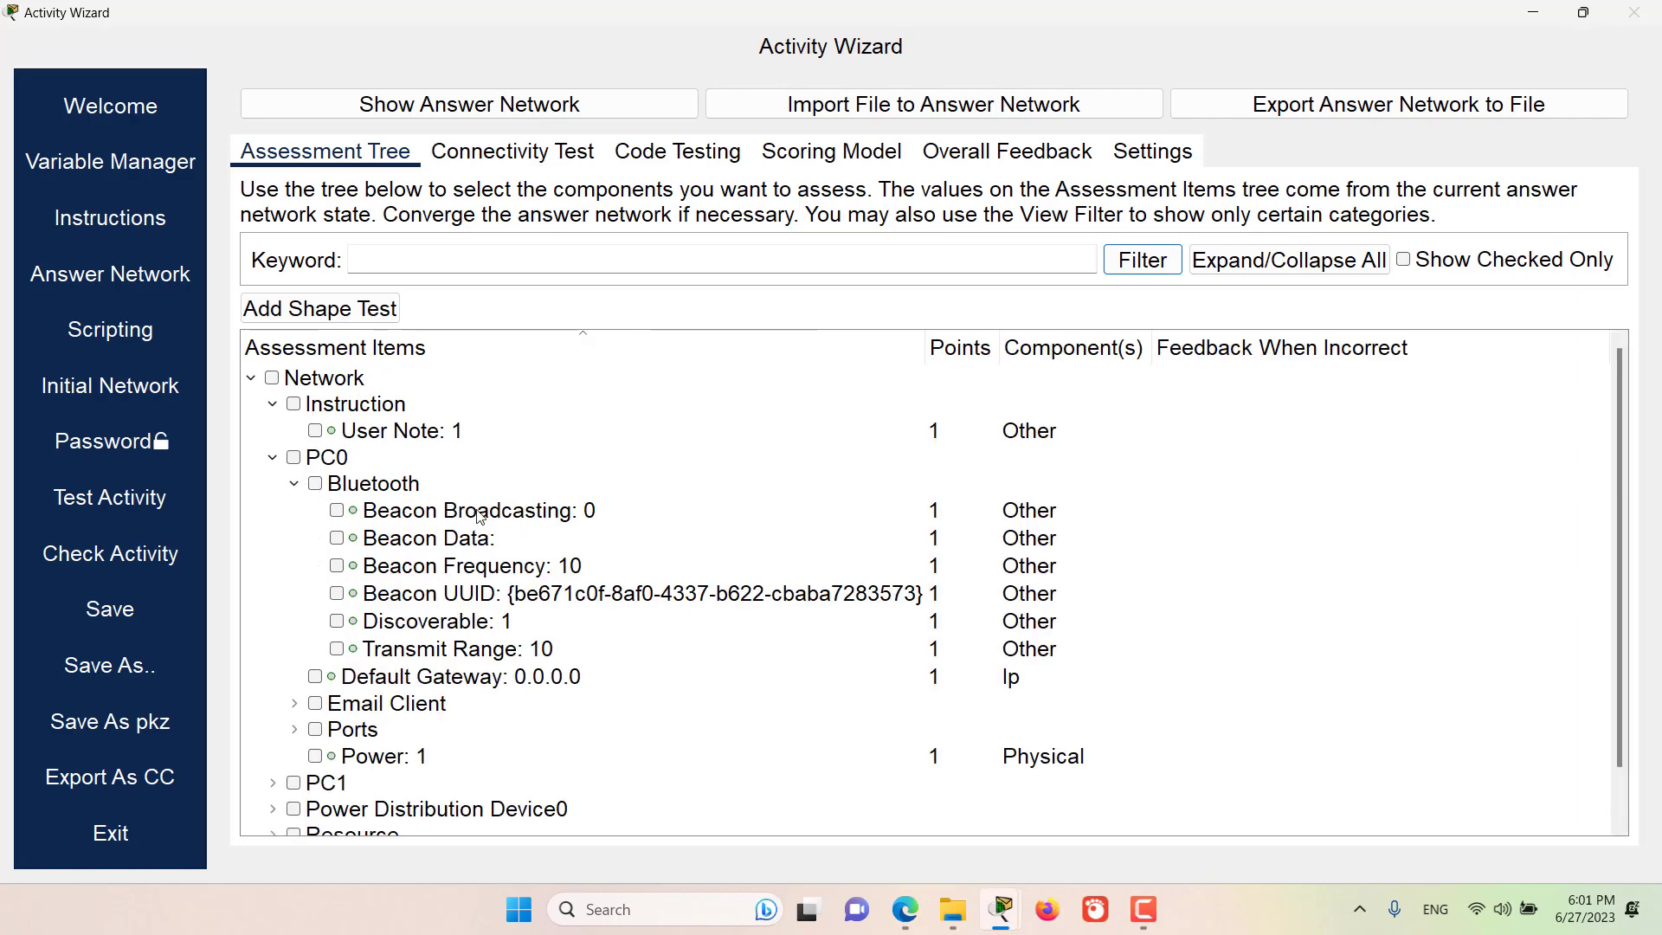
click(315, 485)
click(315, 484)
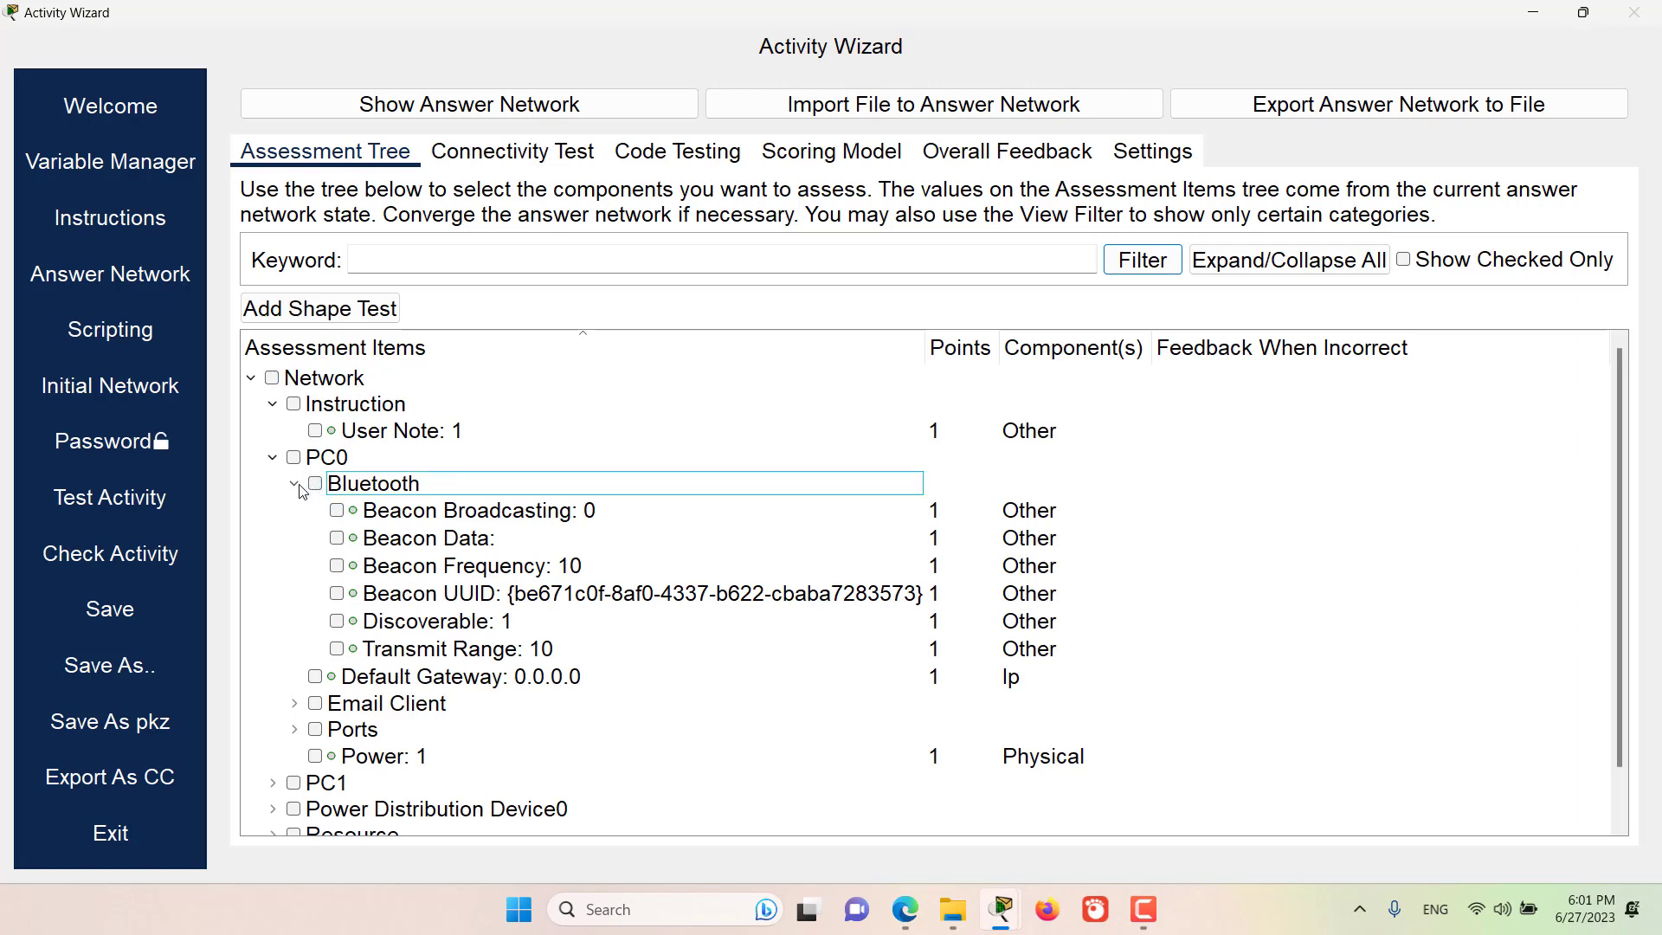
click(294, 484)
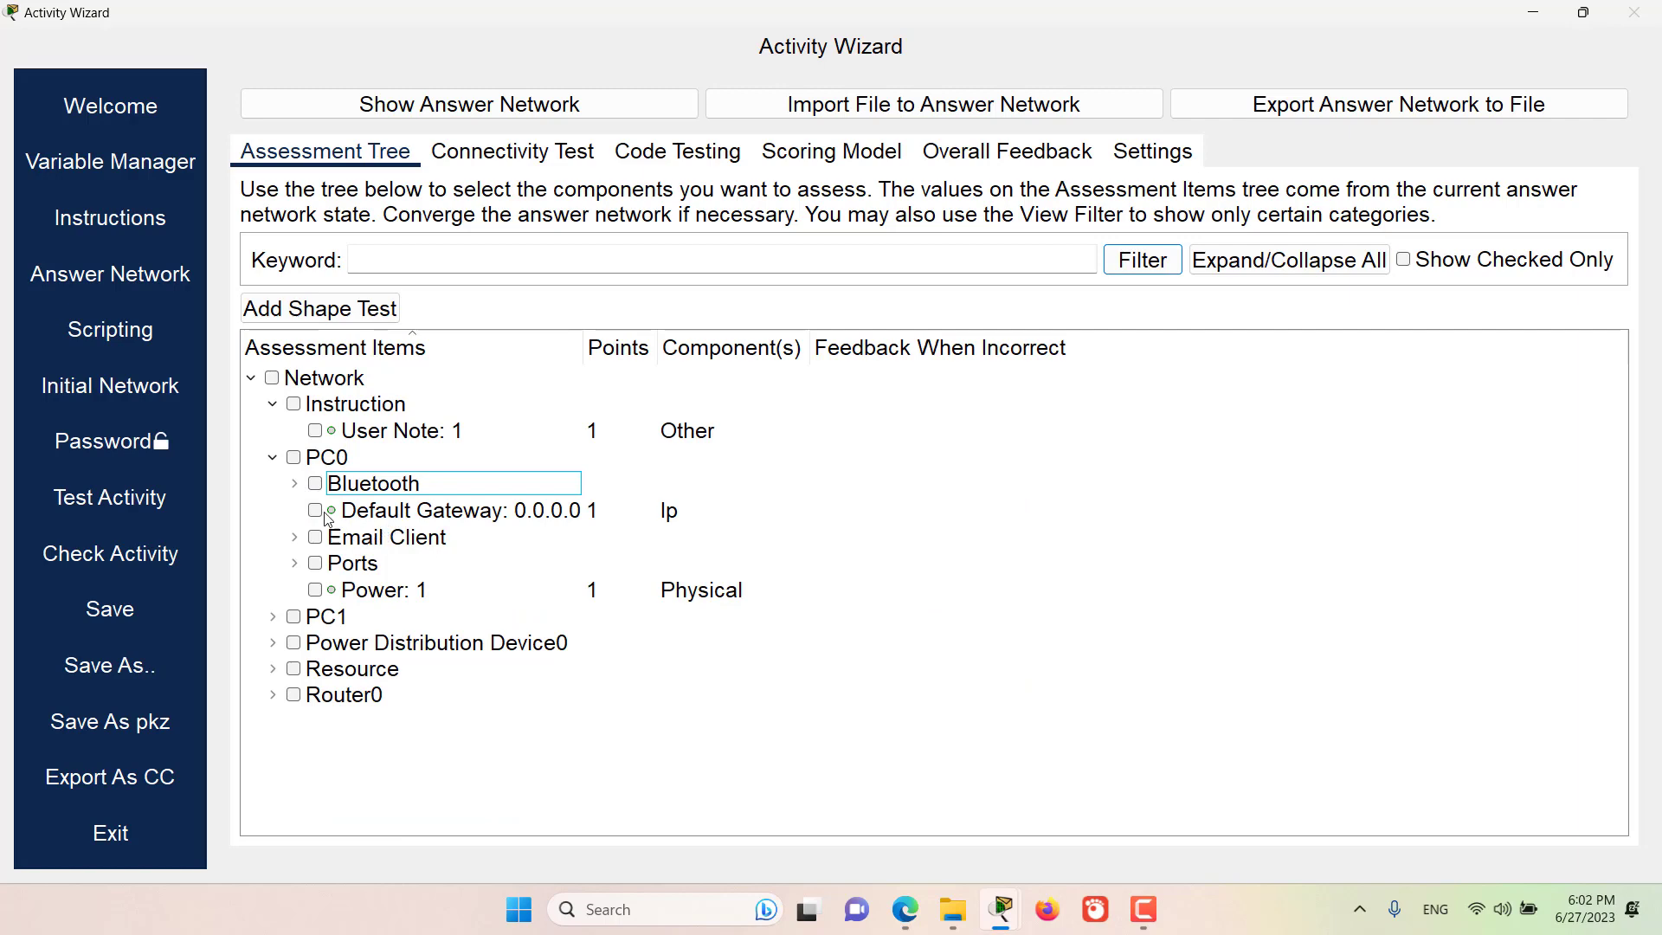
Step: Select FastEthernet0's IP Address, the whole FastEthernet0 group and all of PC0's Ports for assessment
click(294, 564)
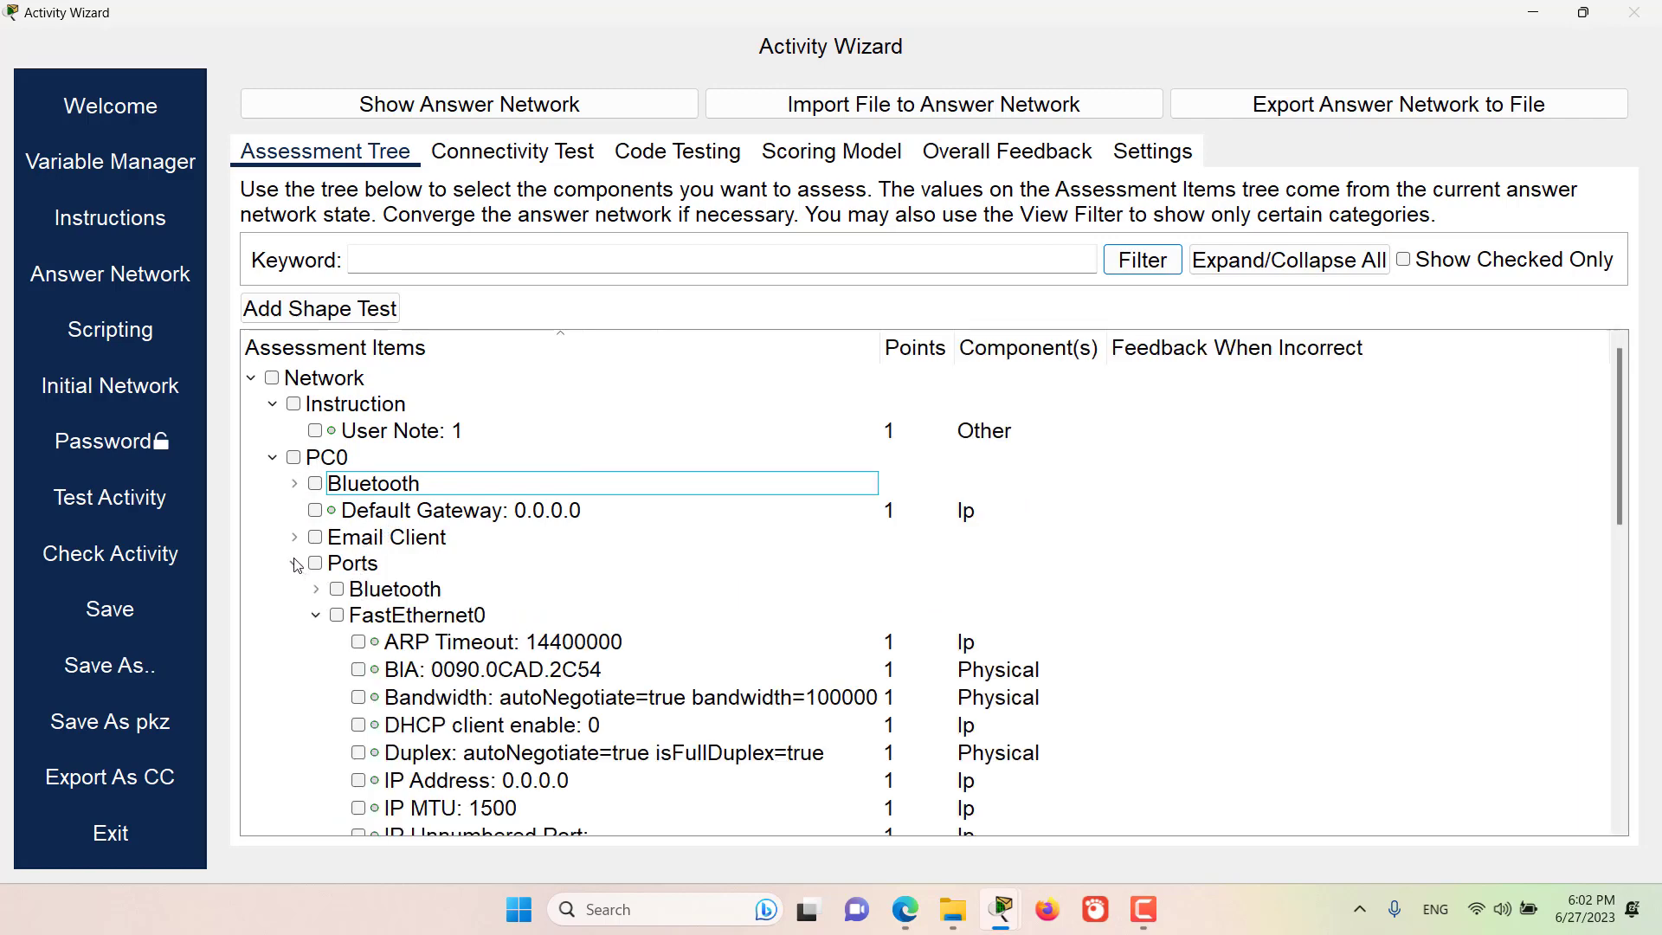
scroll(443, 578, down, 1)
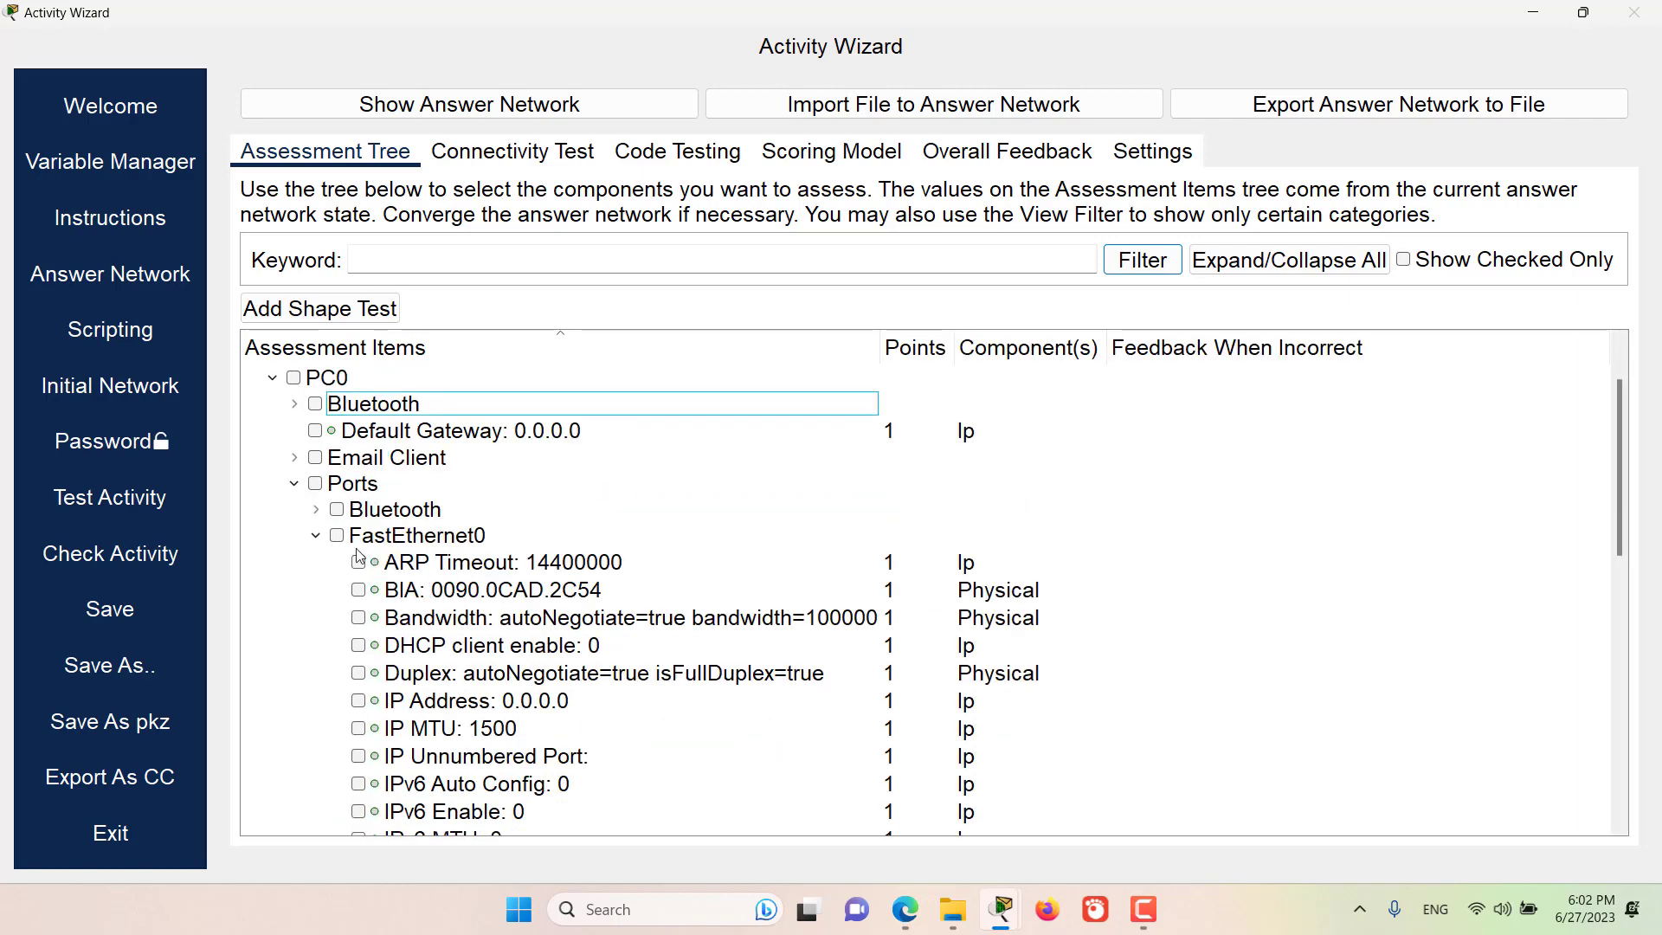
scroll(446, 546, down, 1)
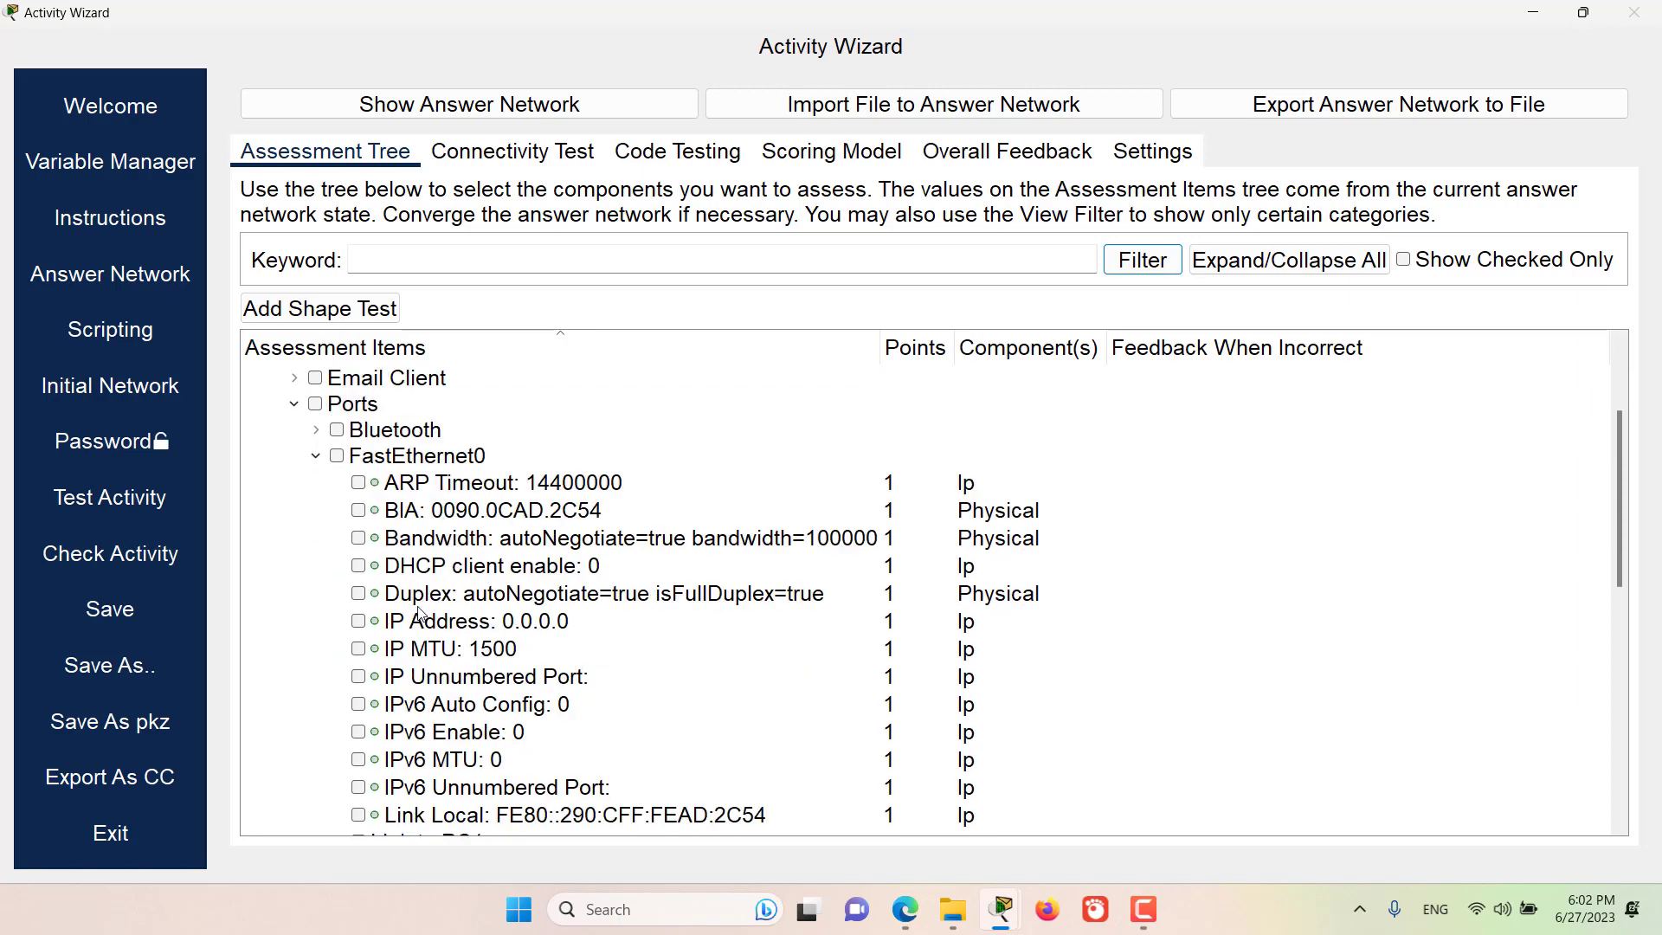
click(358, 621)
click(339, 457)
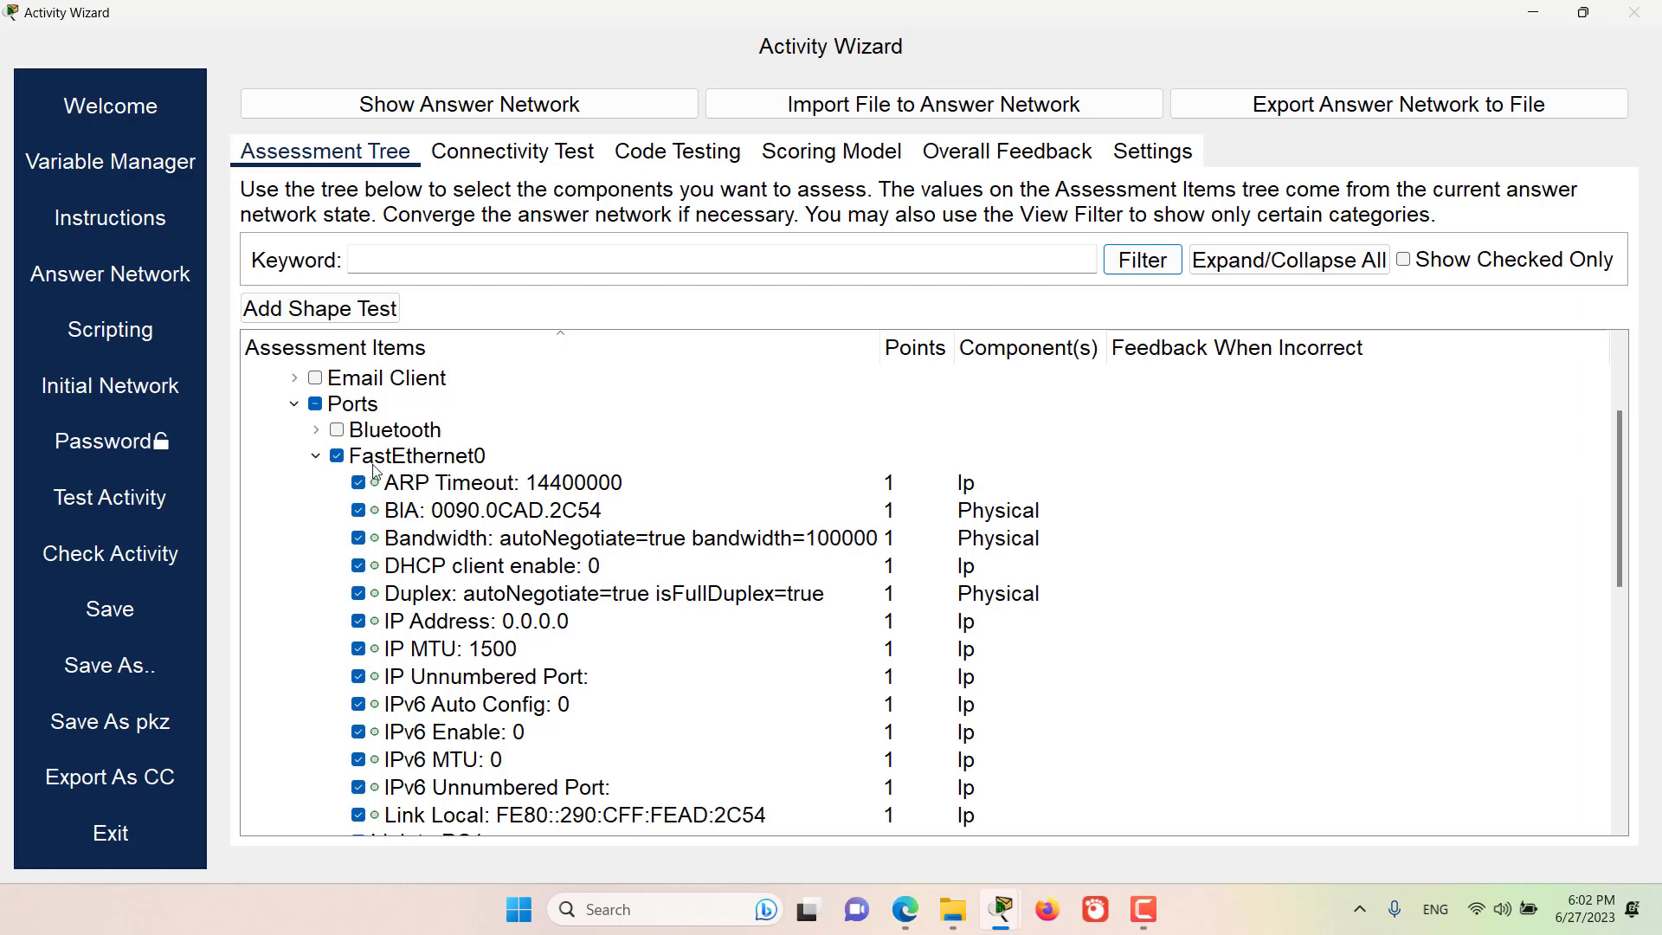
click(316, 404)
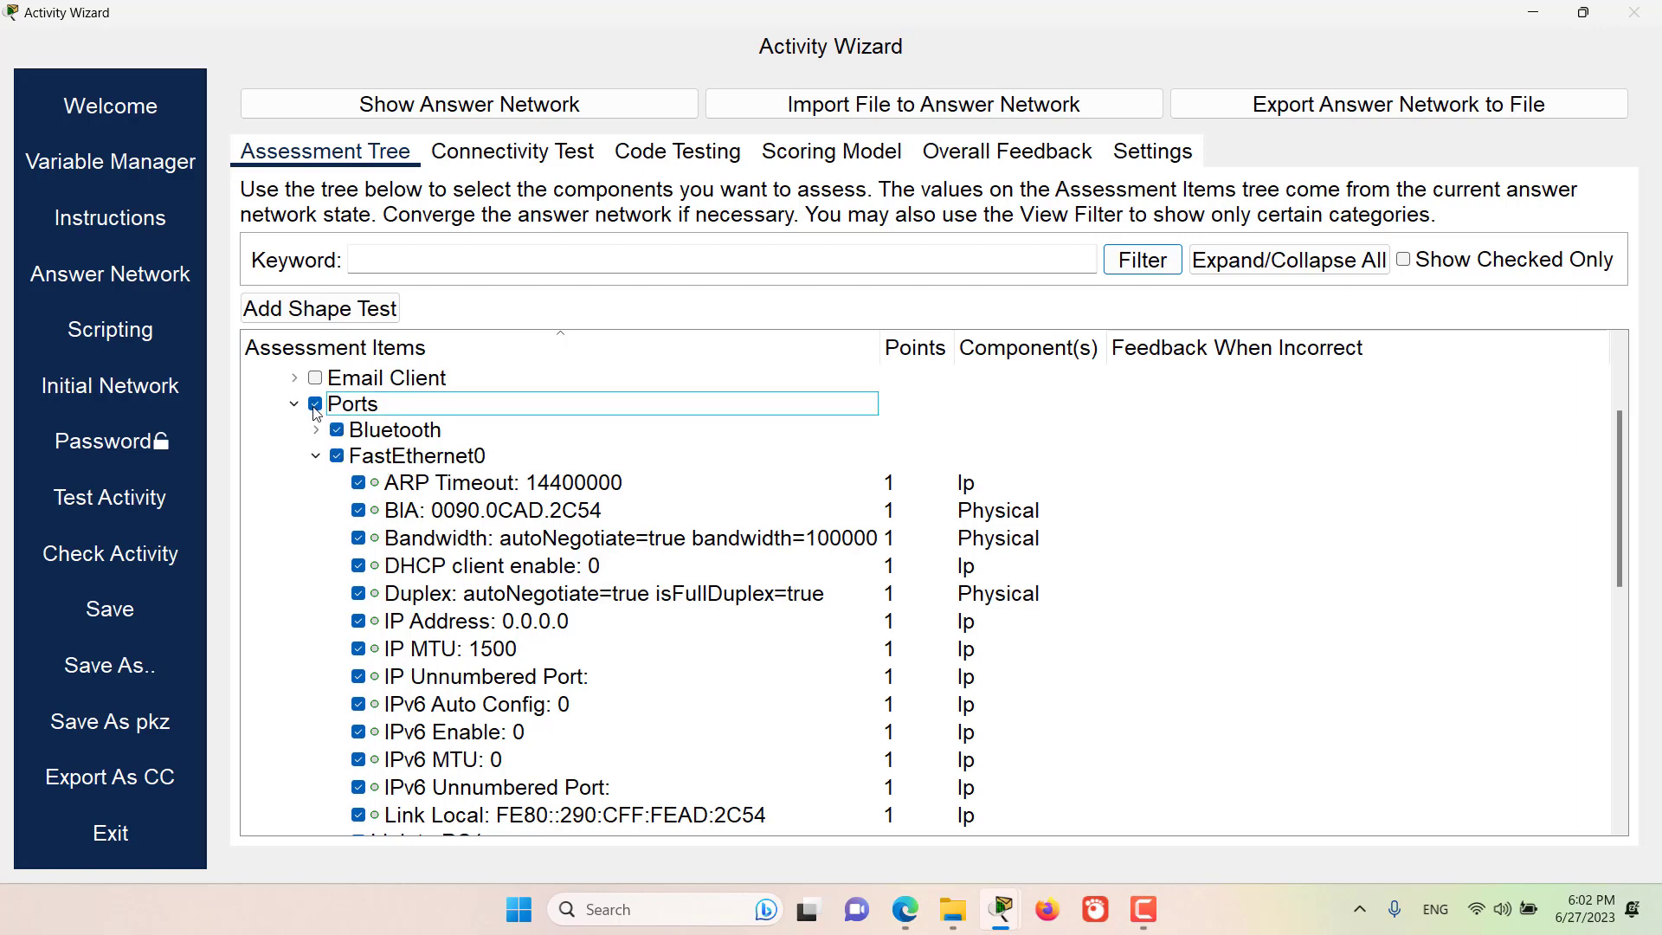
click(317, 456)
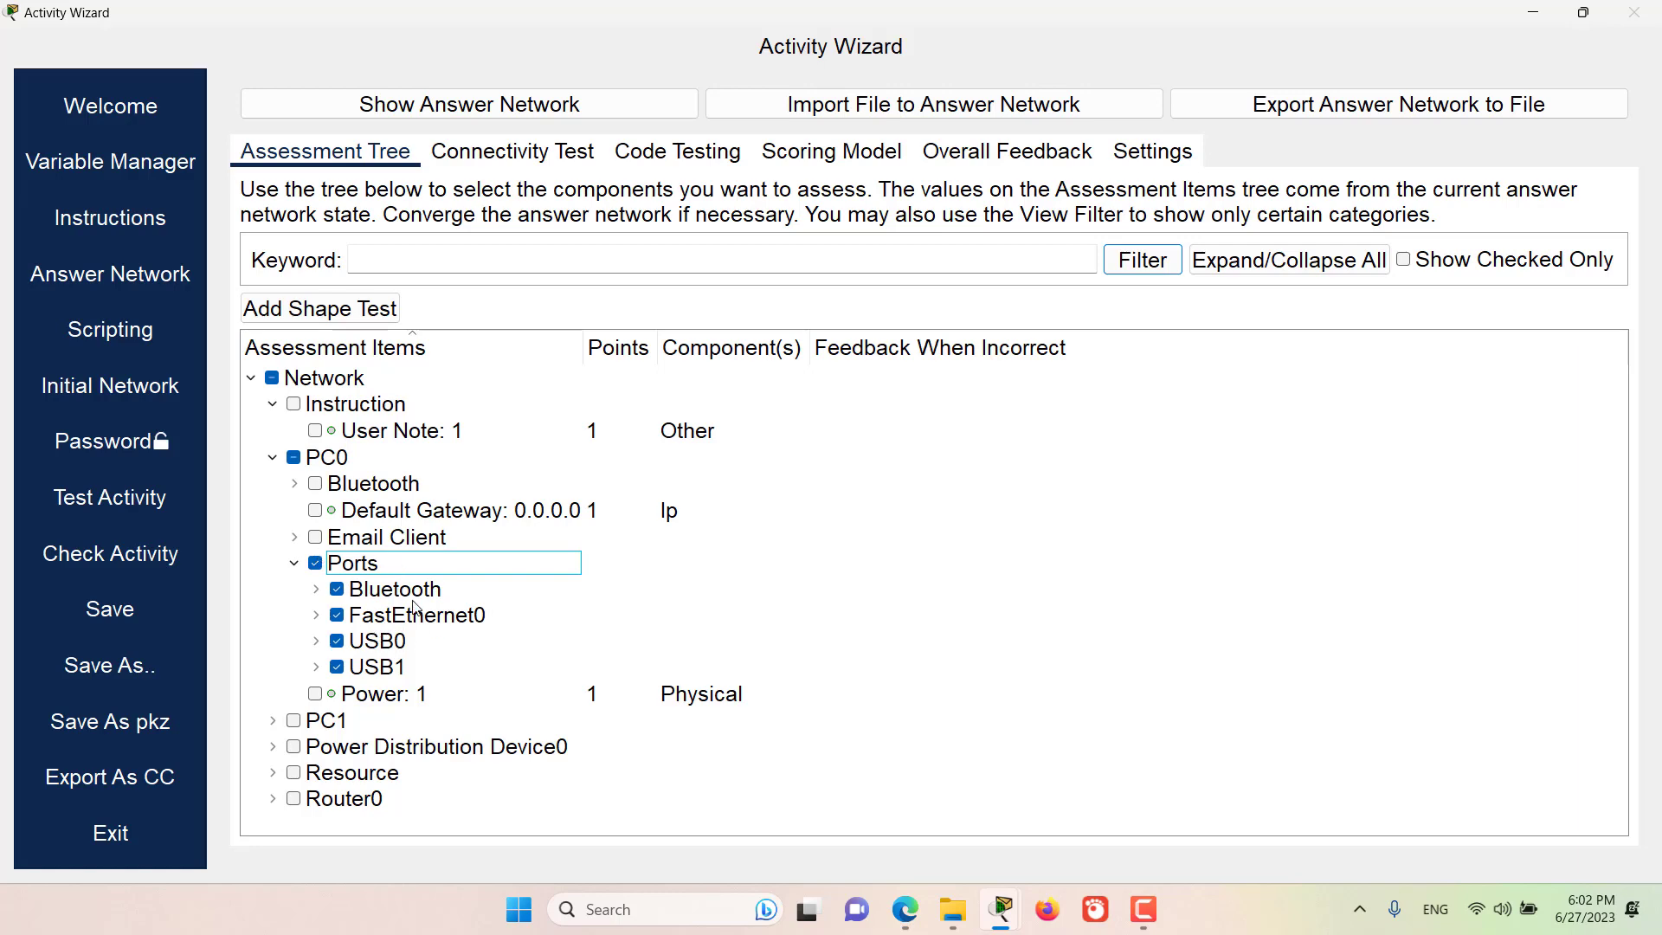
click(294, 563)
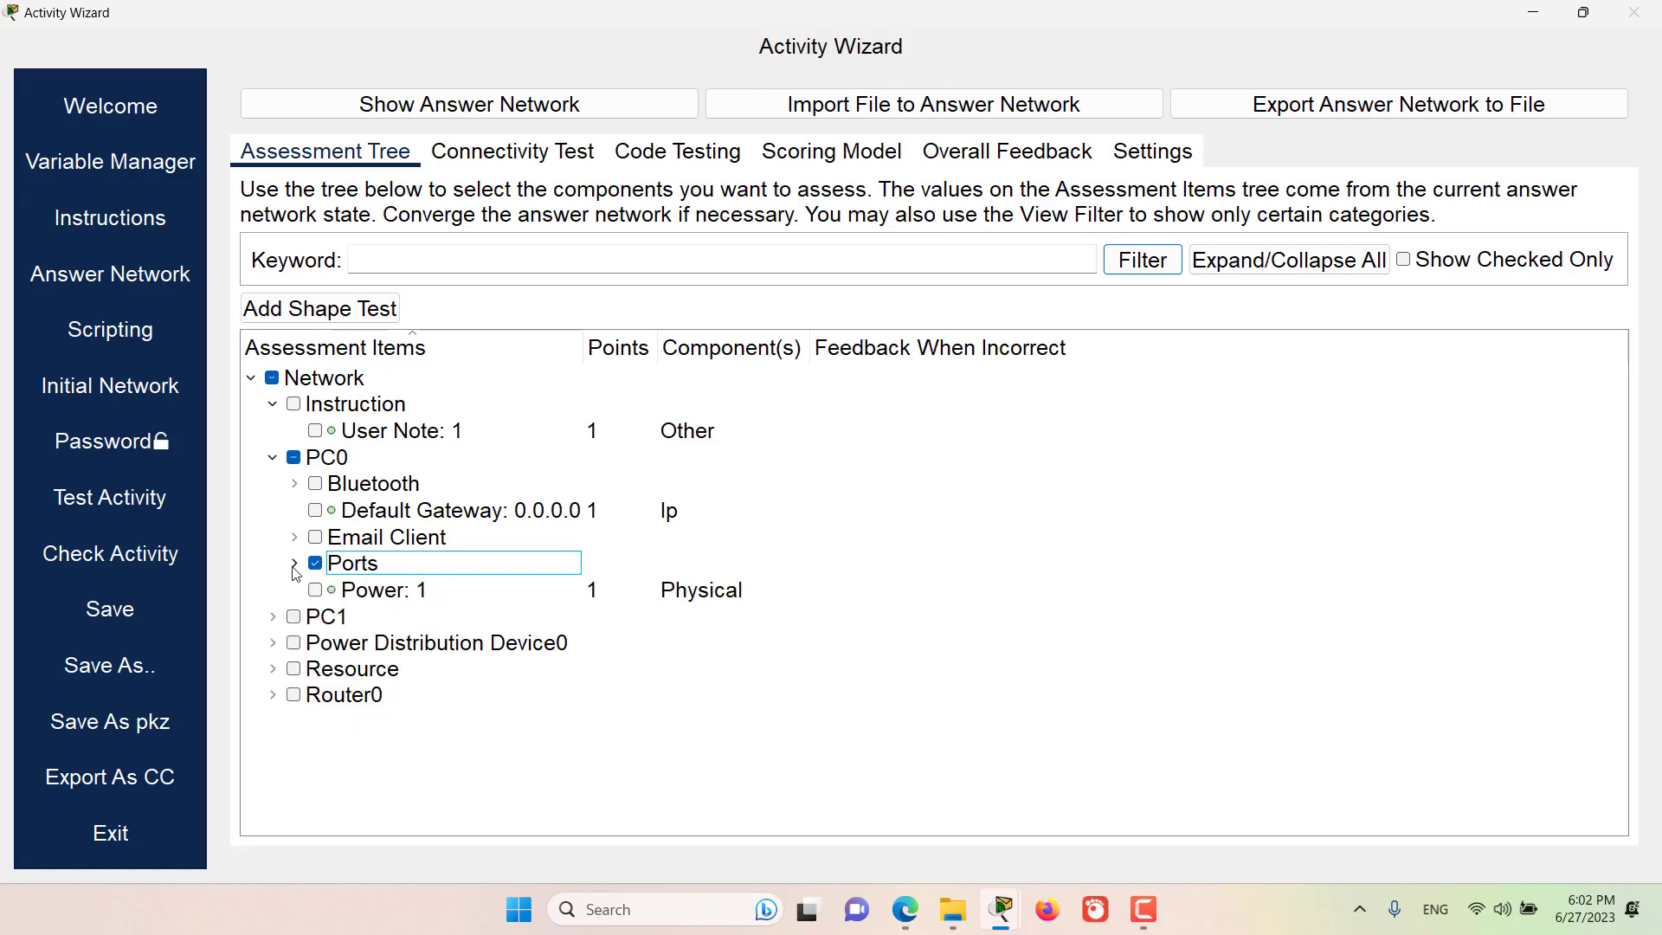
Step: Clear the selection of PC0's Ports group and toggle its Bluetooth port and the whole group again
click(315, 564)
click(296, 564)
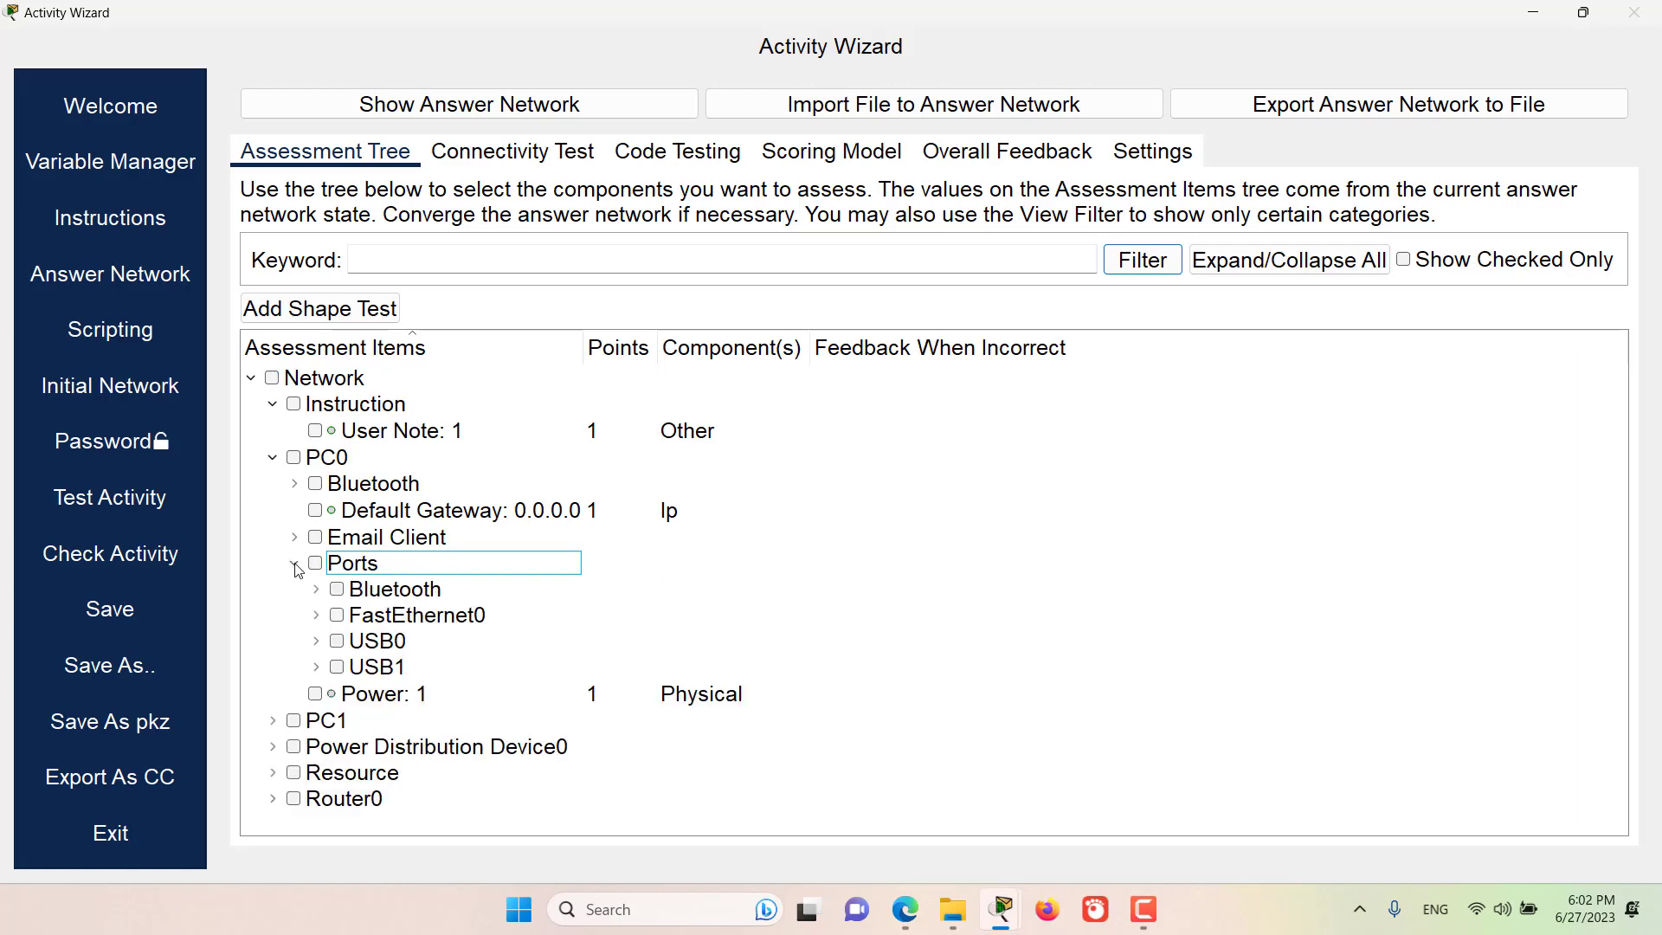
click(337, 592)
click(315, 564)
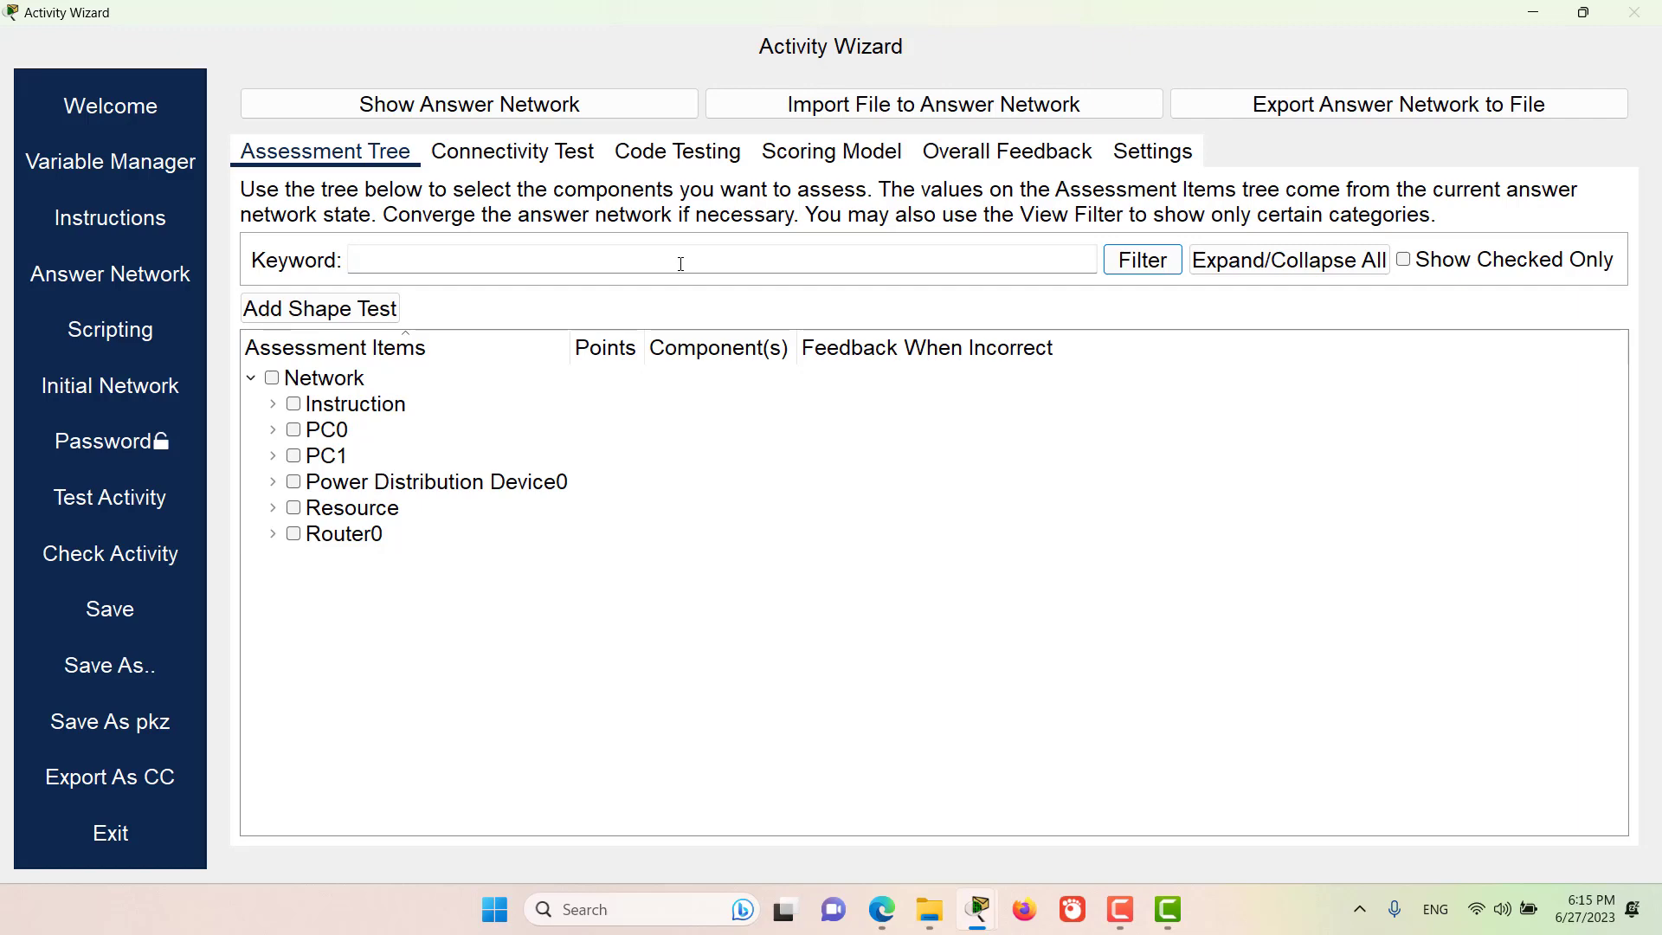
Step: Filter the assessment tree by the keyword "ip" and examine PC0's matching items, including those under FastEthernet0
text(p)
key(Return)
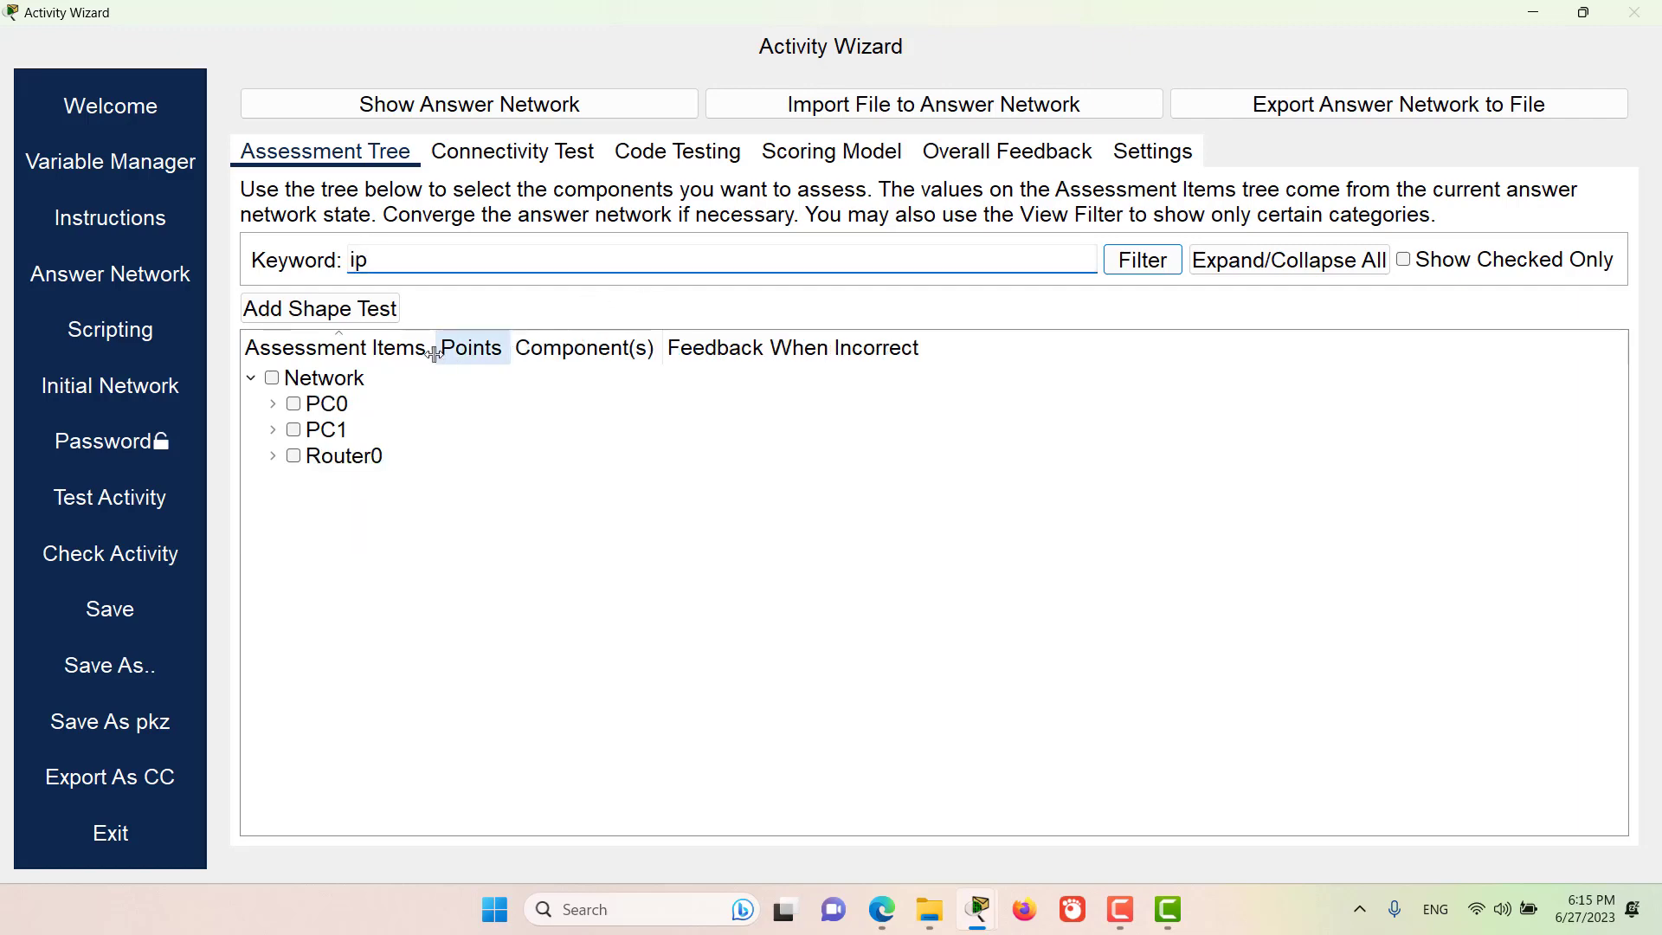
click(274, 404)
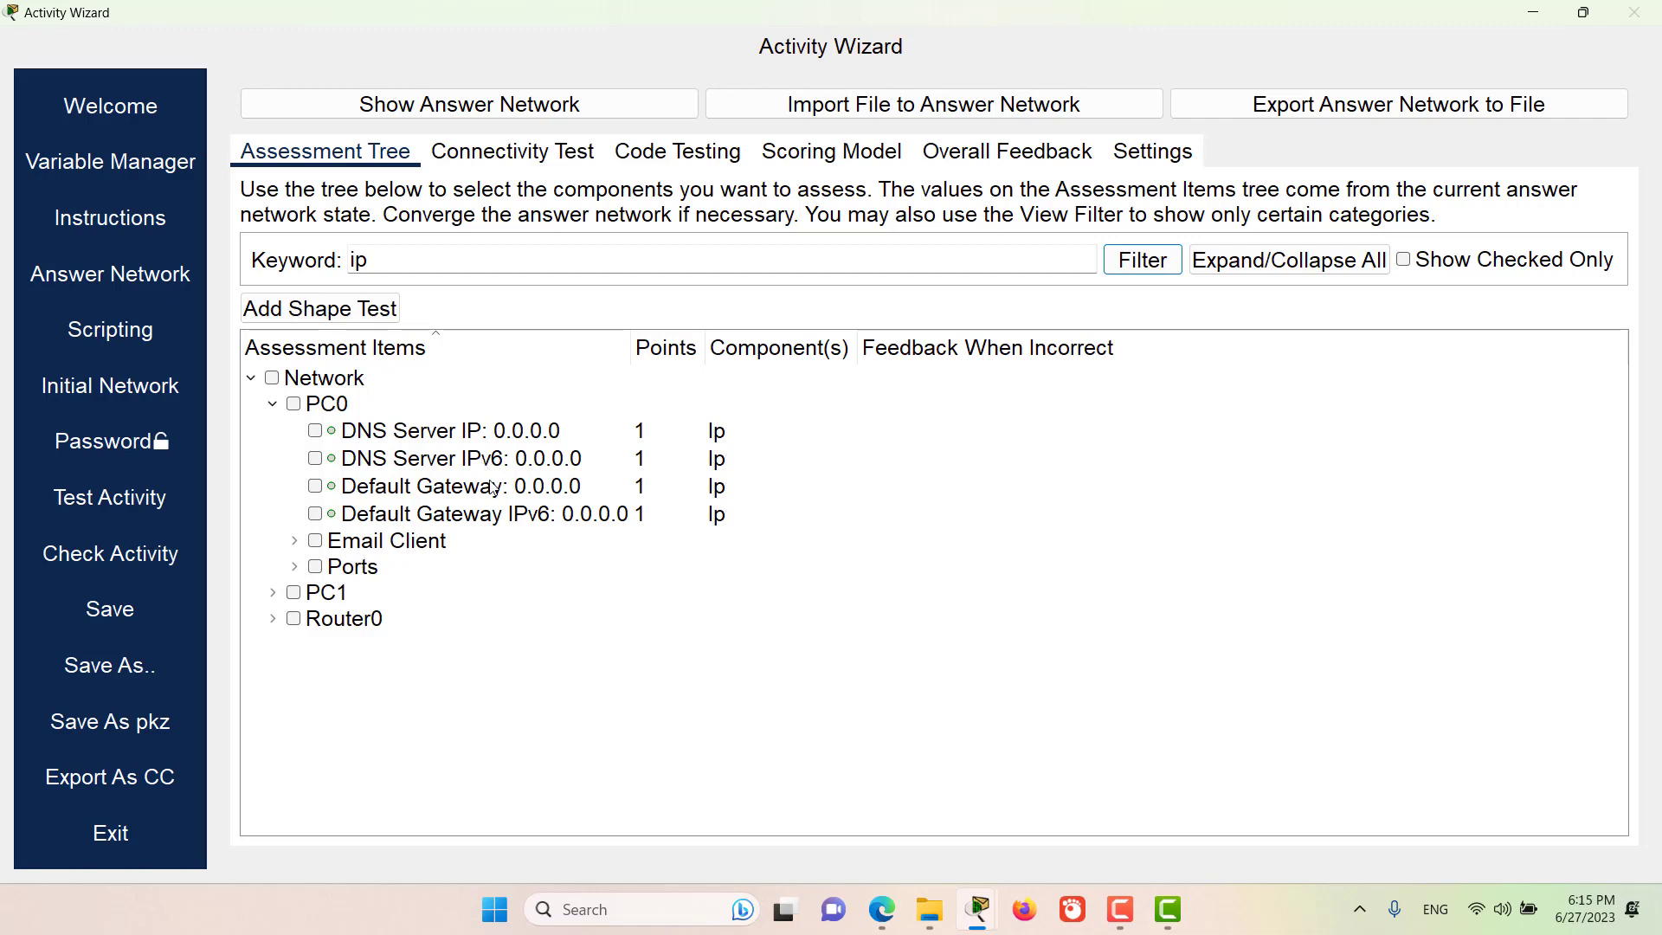
click(295, 543)
click(295, 593)
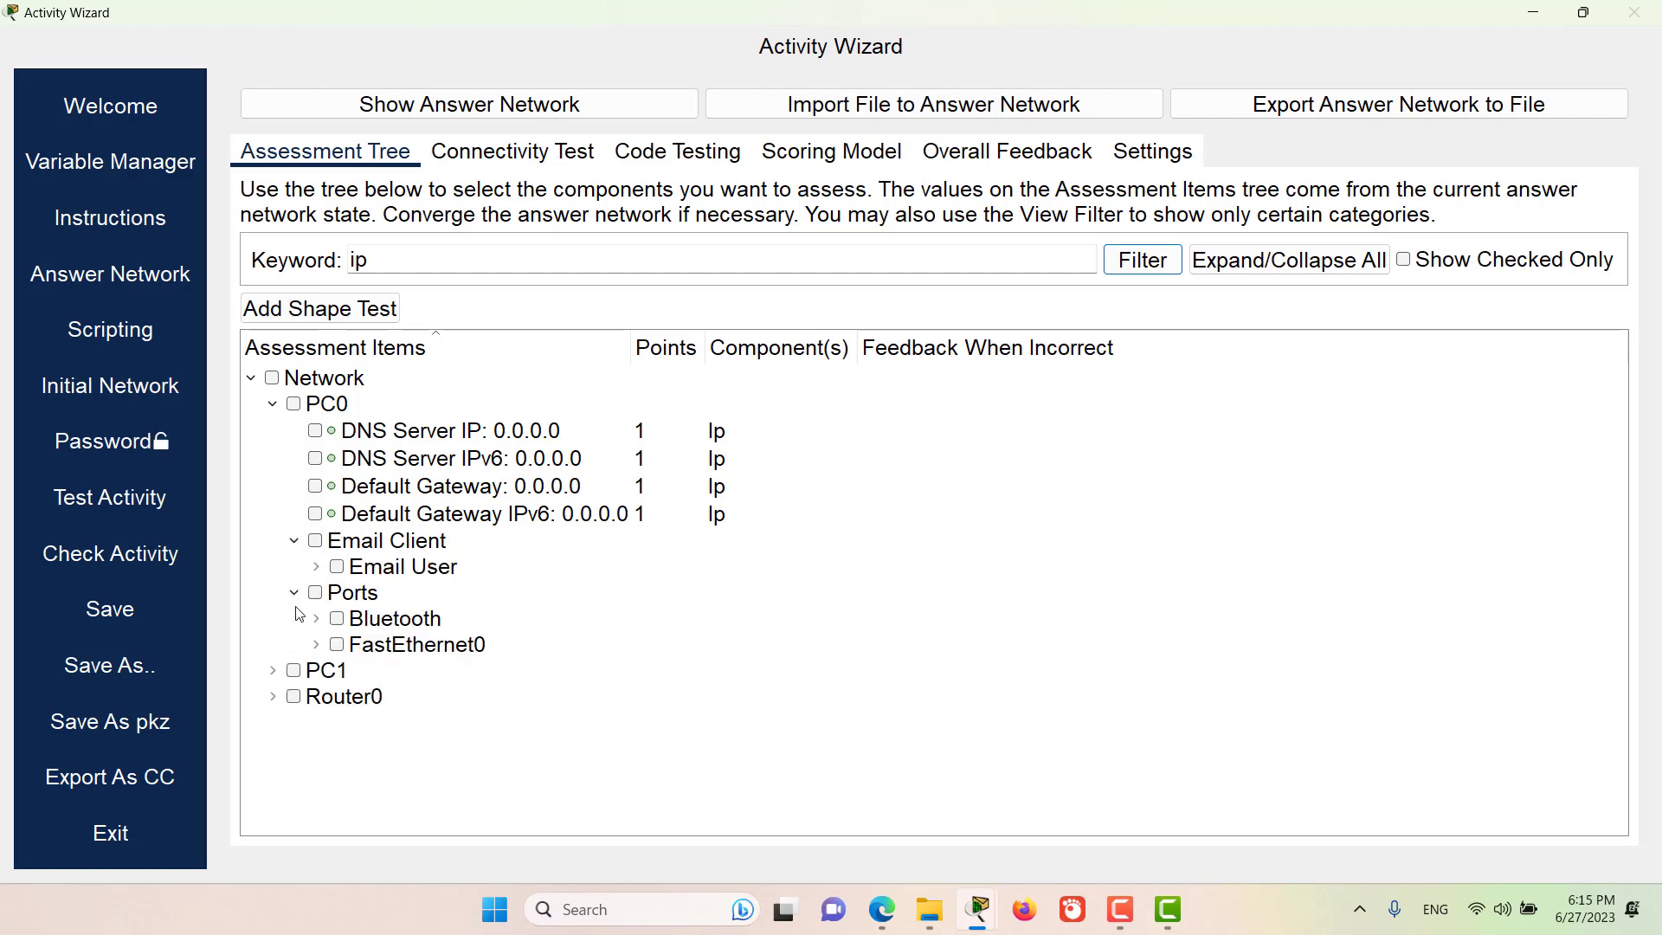
click(316, 645)
scroll(463, 664, down, 4)
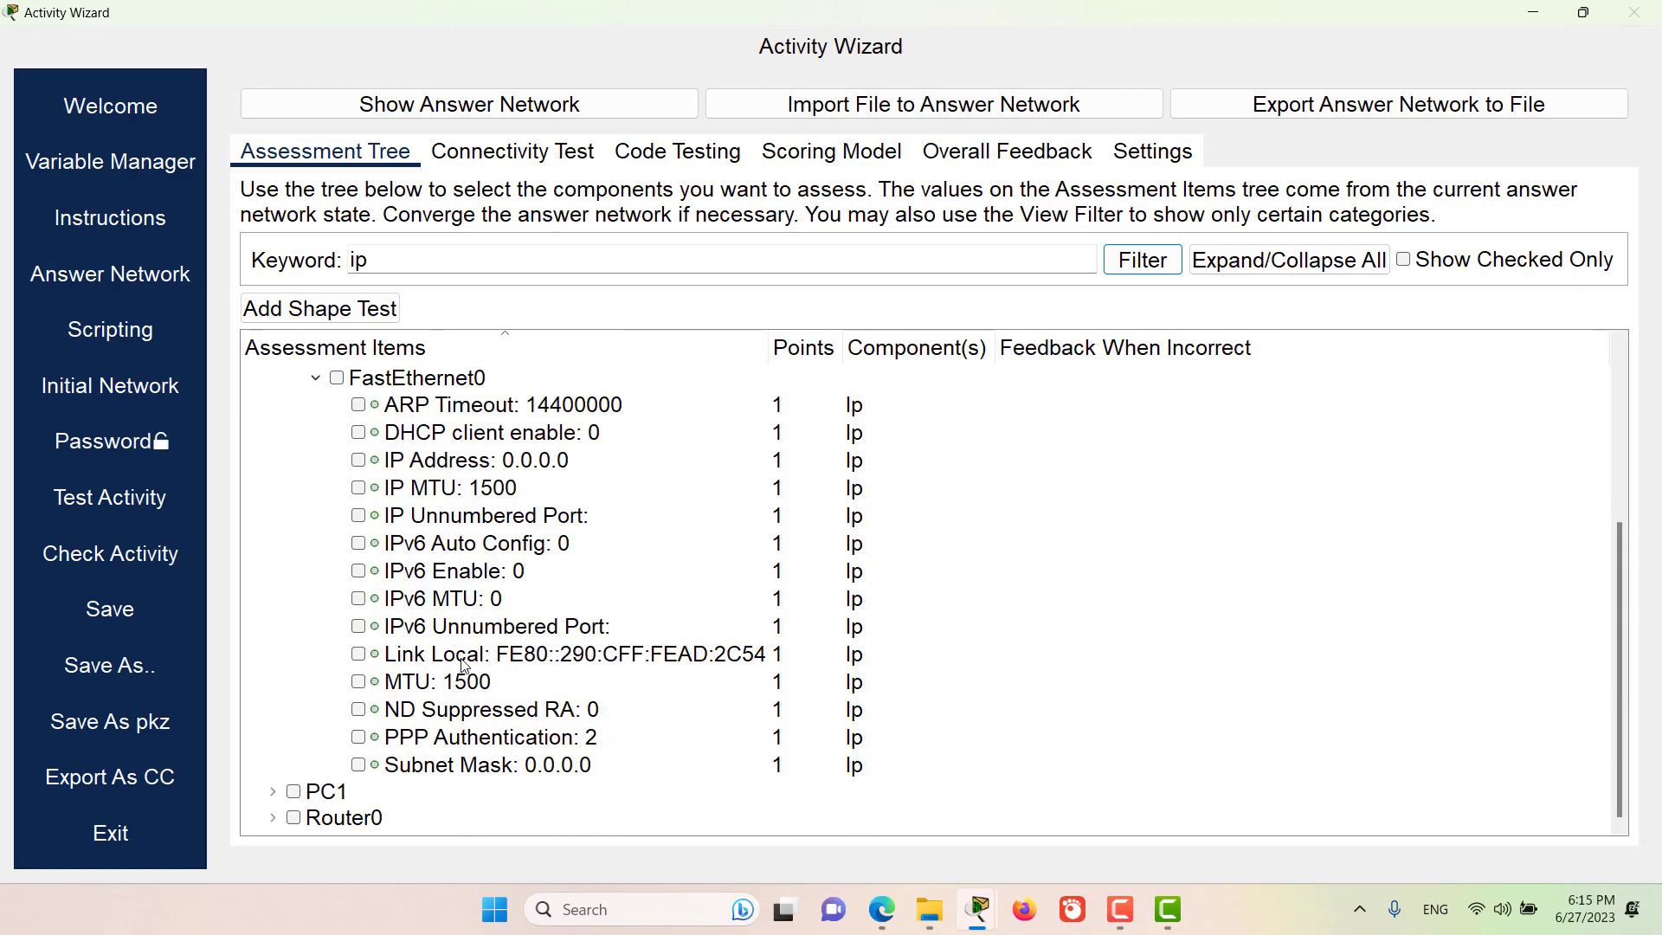
scroll(463, 665, up, 3)
scroll(463, 664, up, 1)
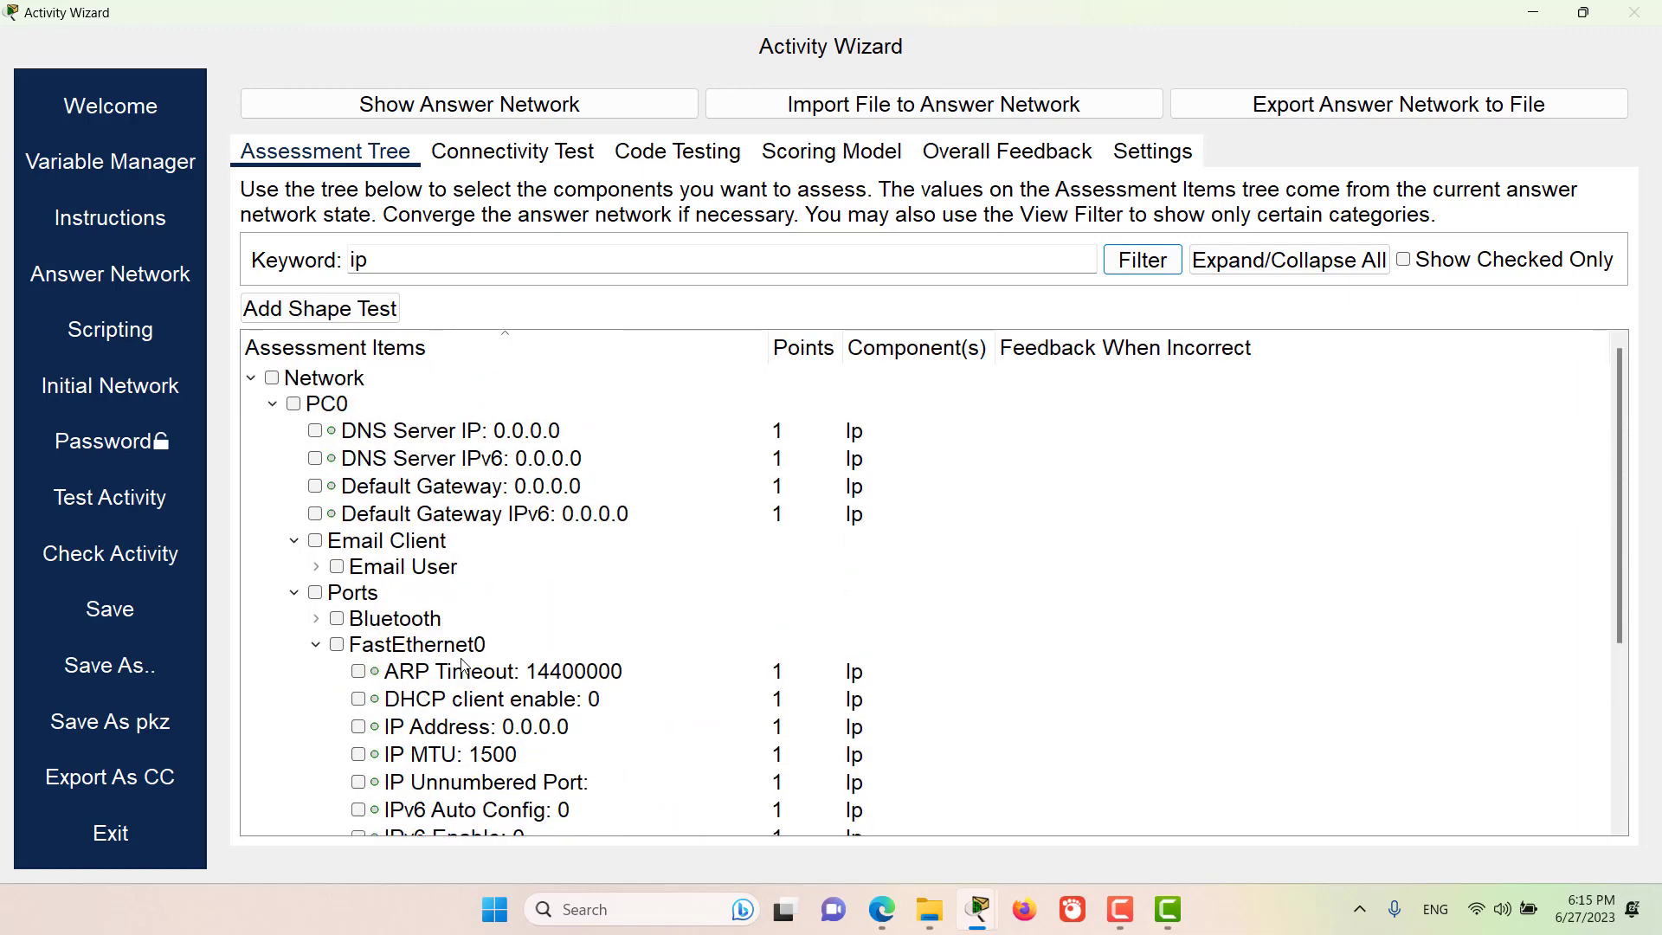
Step: Collapse the Network tree, expand all of its assessment items at once, and collapse them all again
click(250, 378)
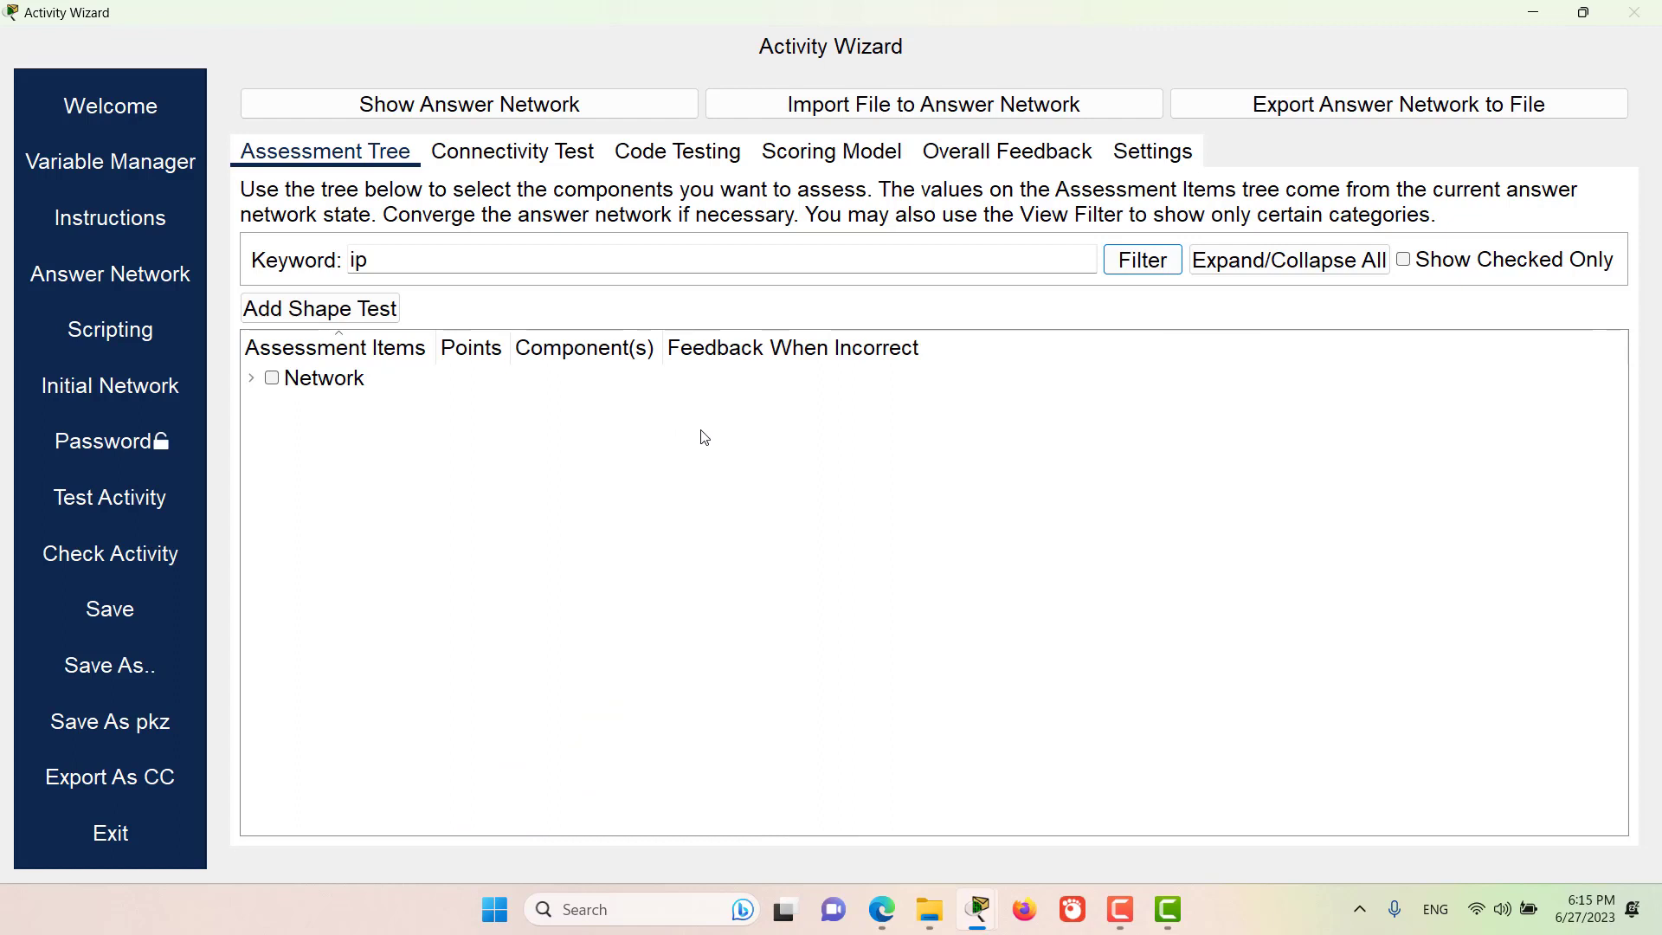
click(1288, 266)
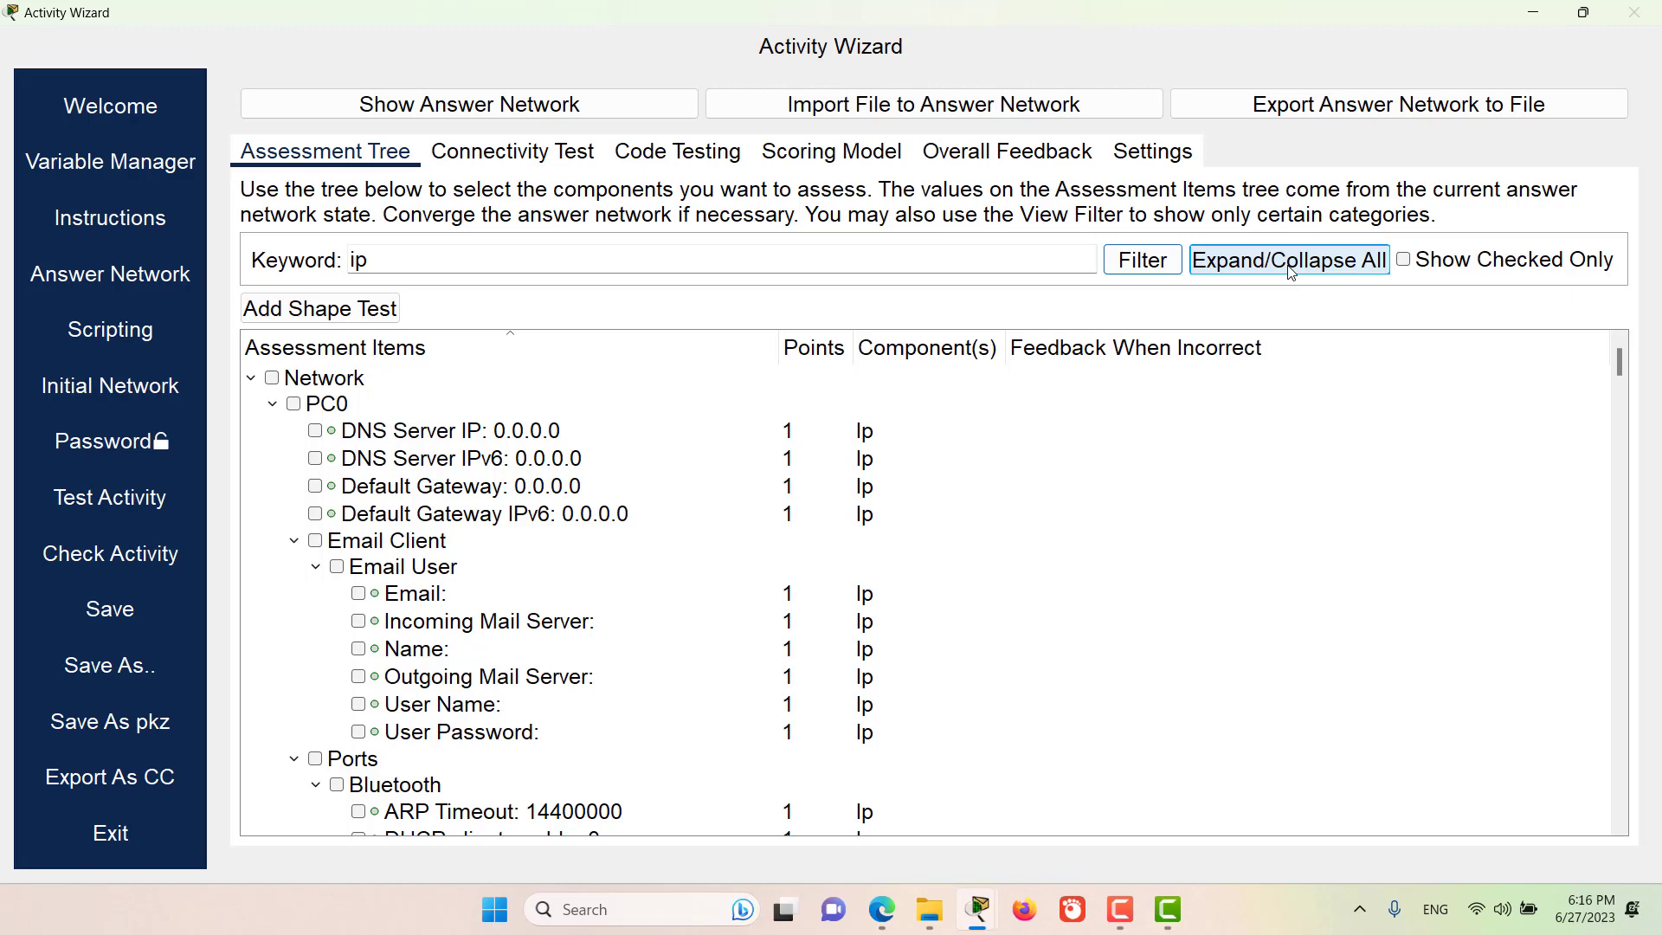
click(1290, 271)
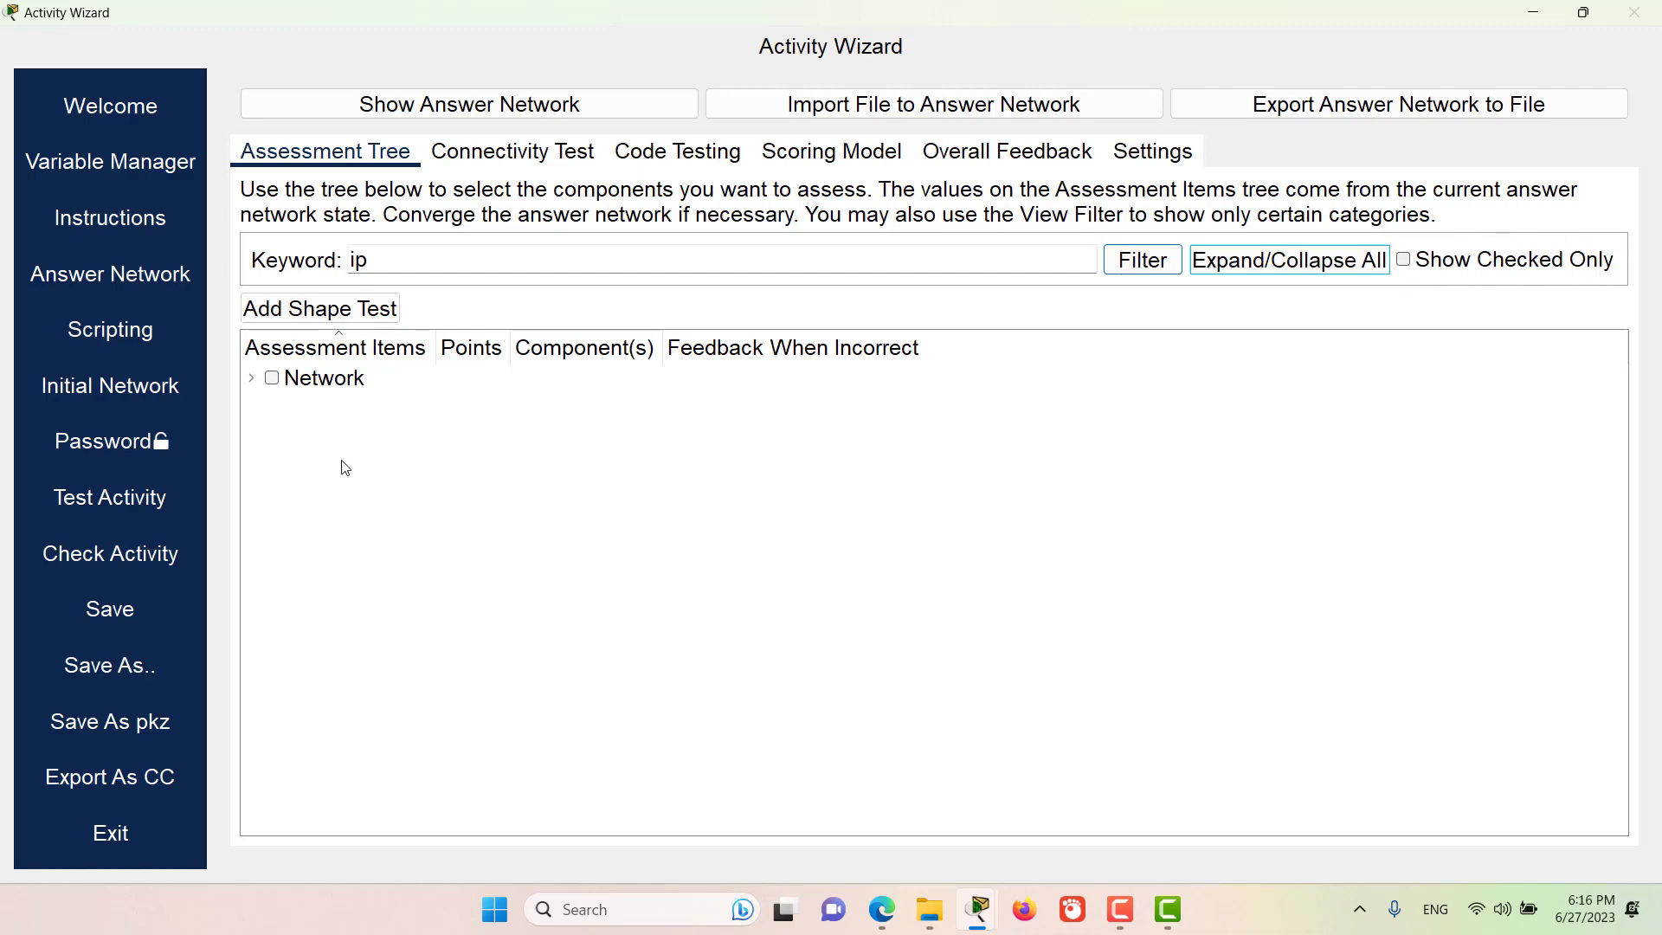
Step: Select PC1's Default Gateway for assessment and collapse the Network tree
click(252, 378)
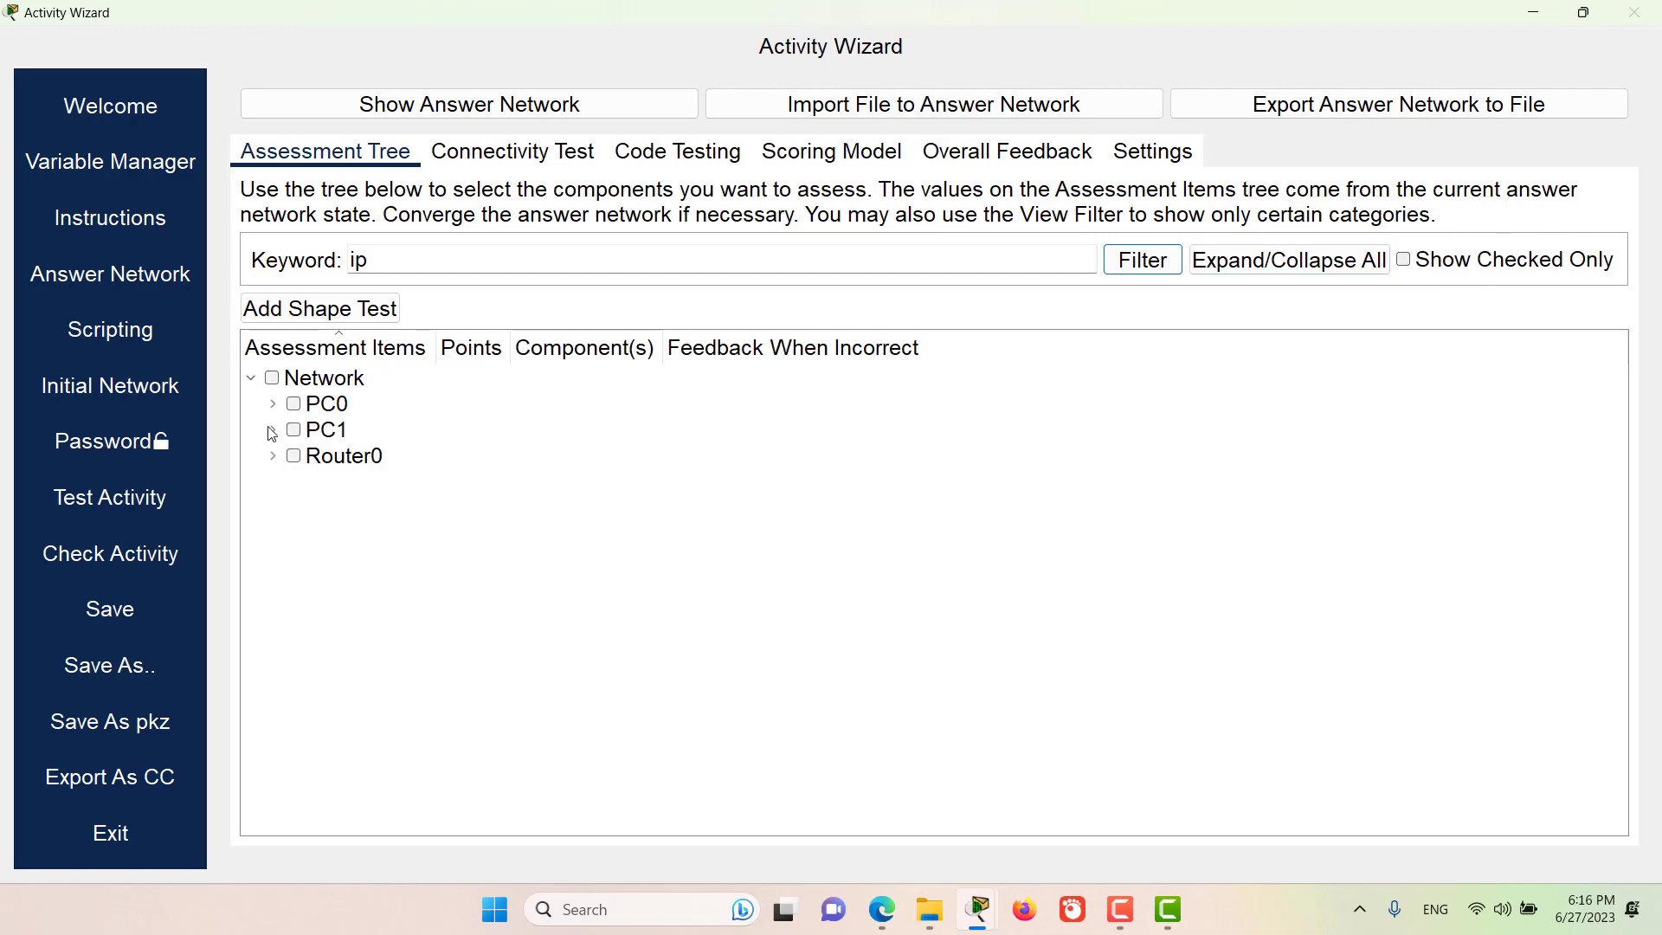
click(273, 431)
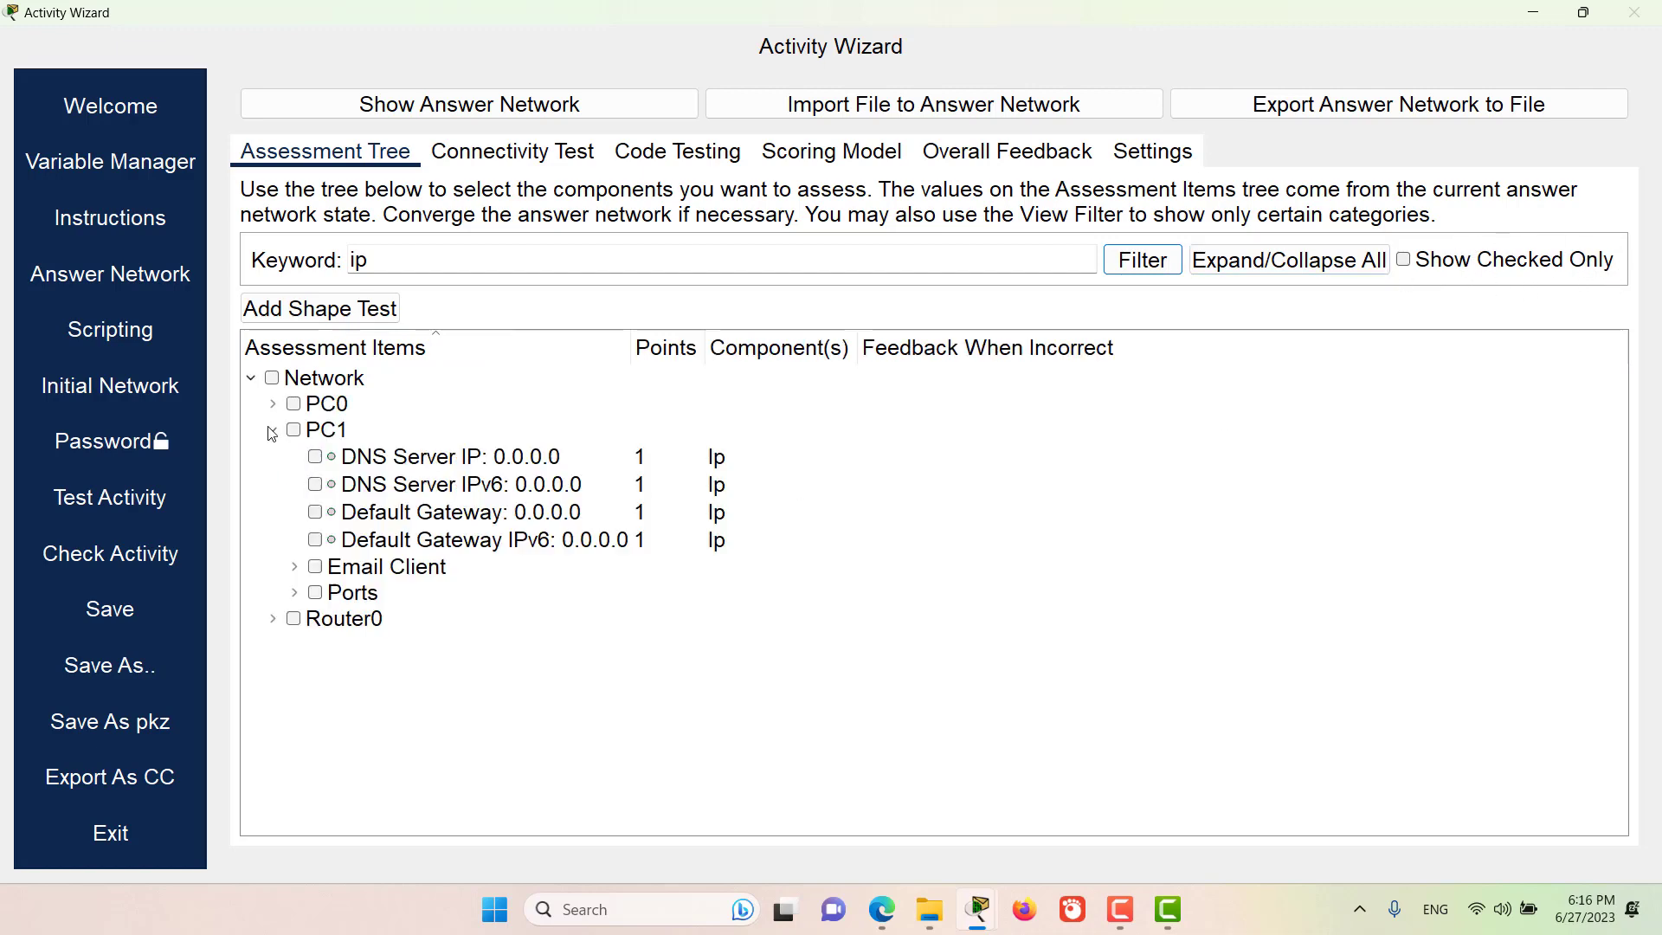
click(315, 513)
click(252, 379)
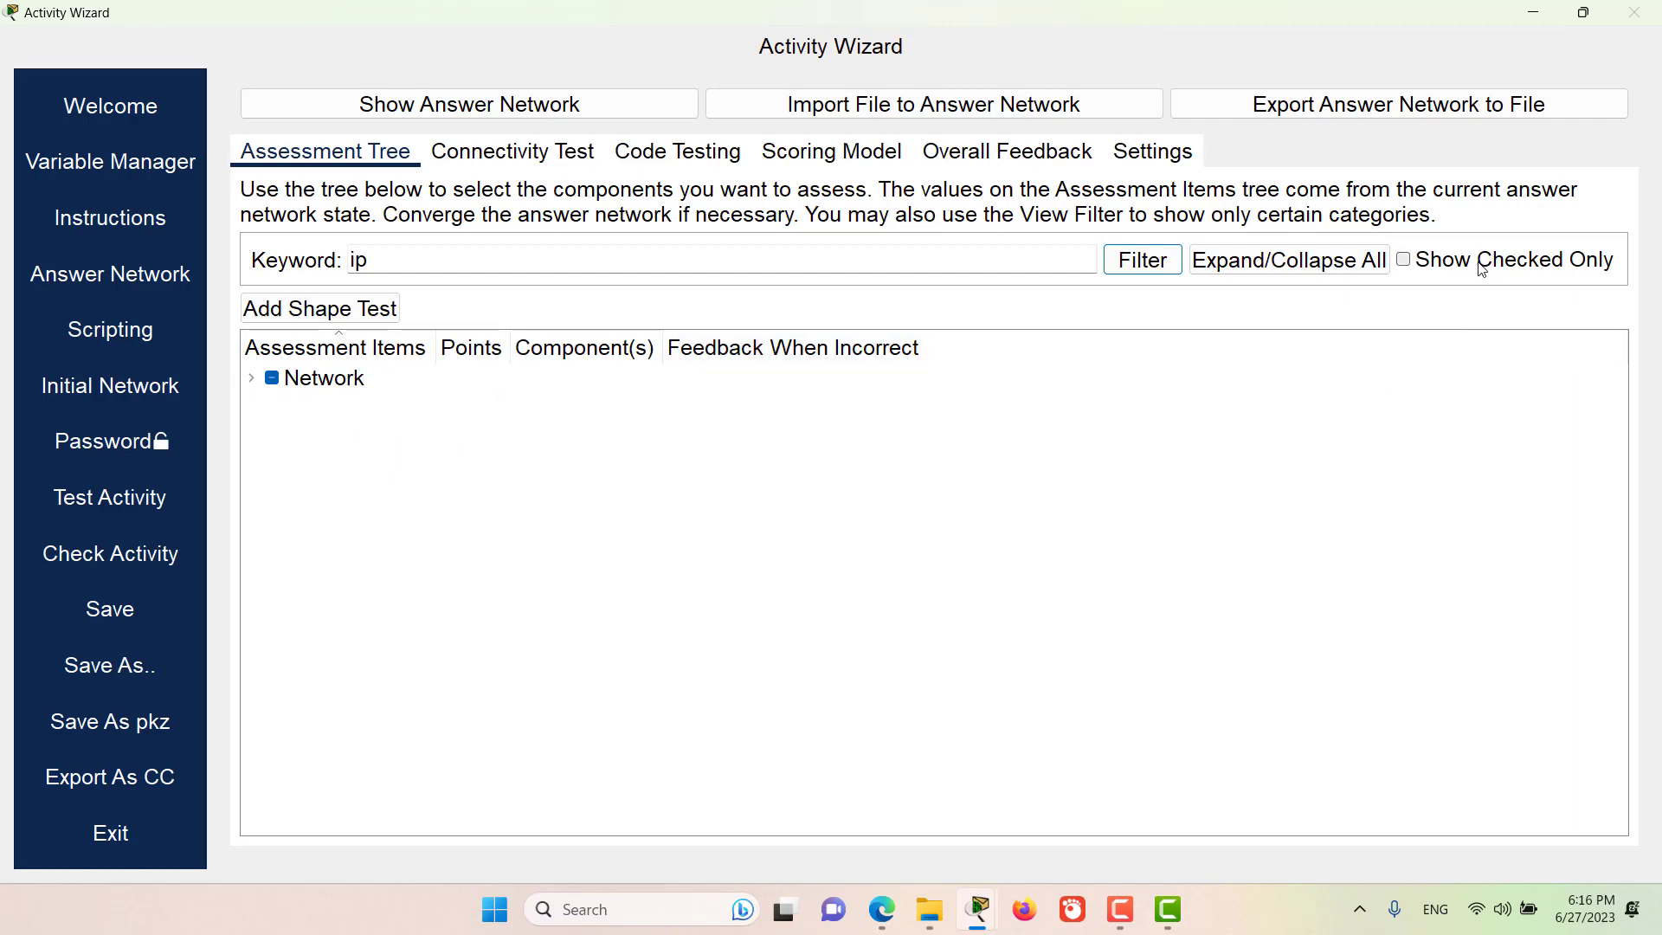
Step: Show only the checked assessment items, review them under Network, and switch back to showing all items
click(1506, 268)
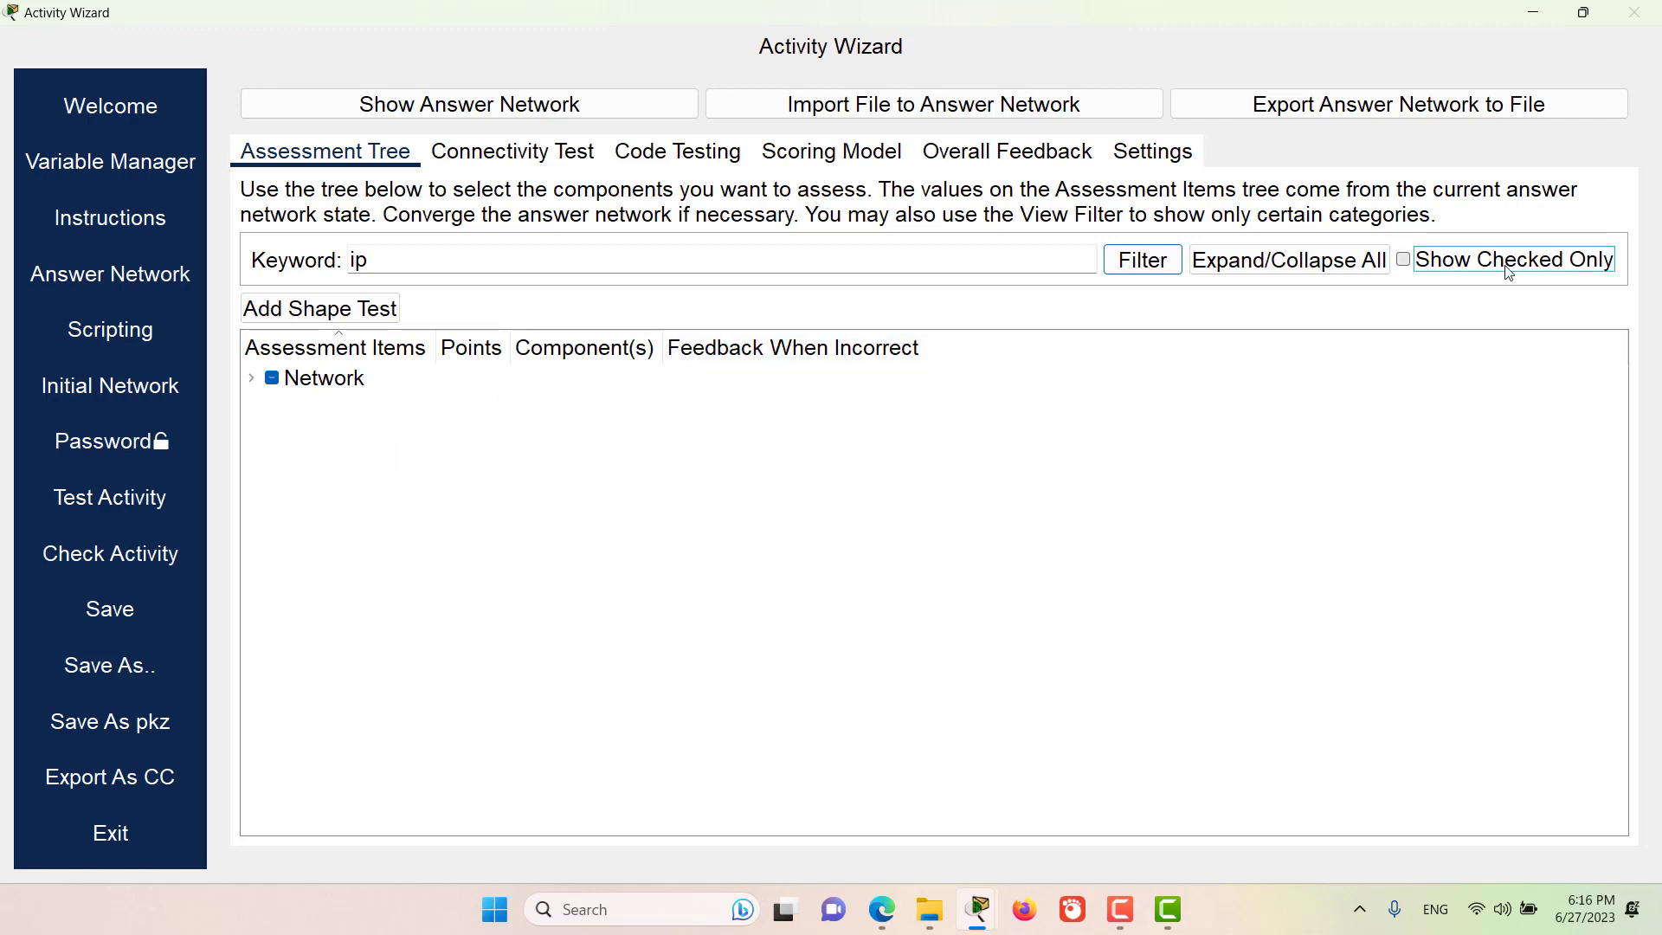
click(251, 378)
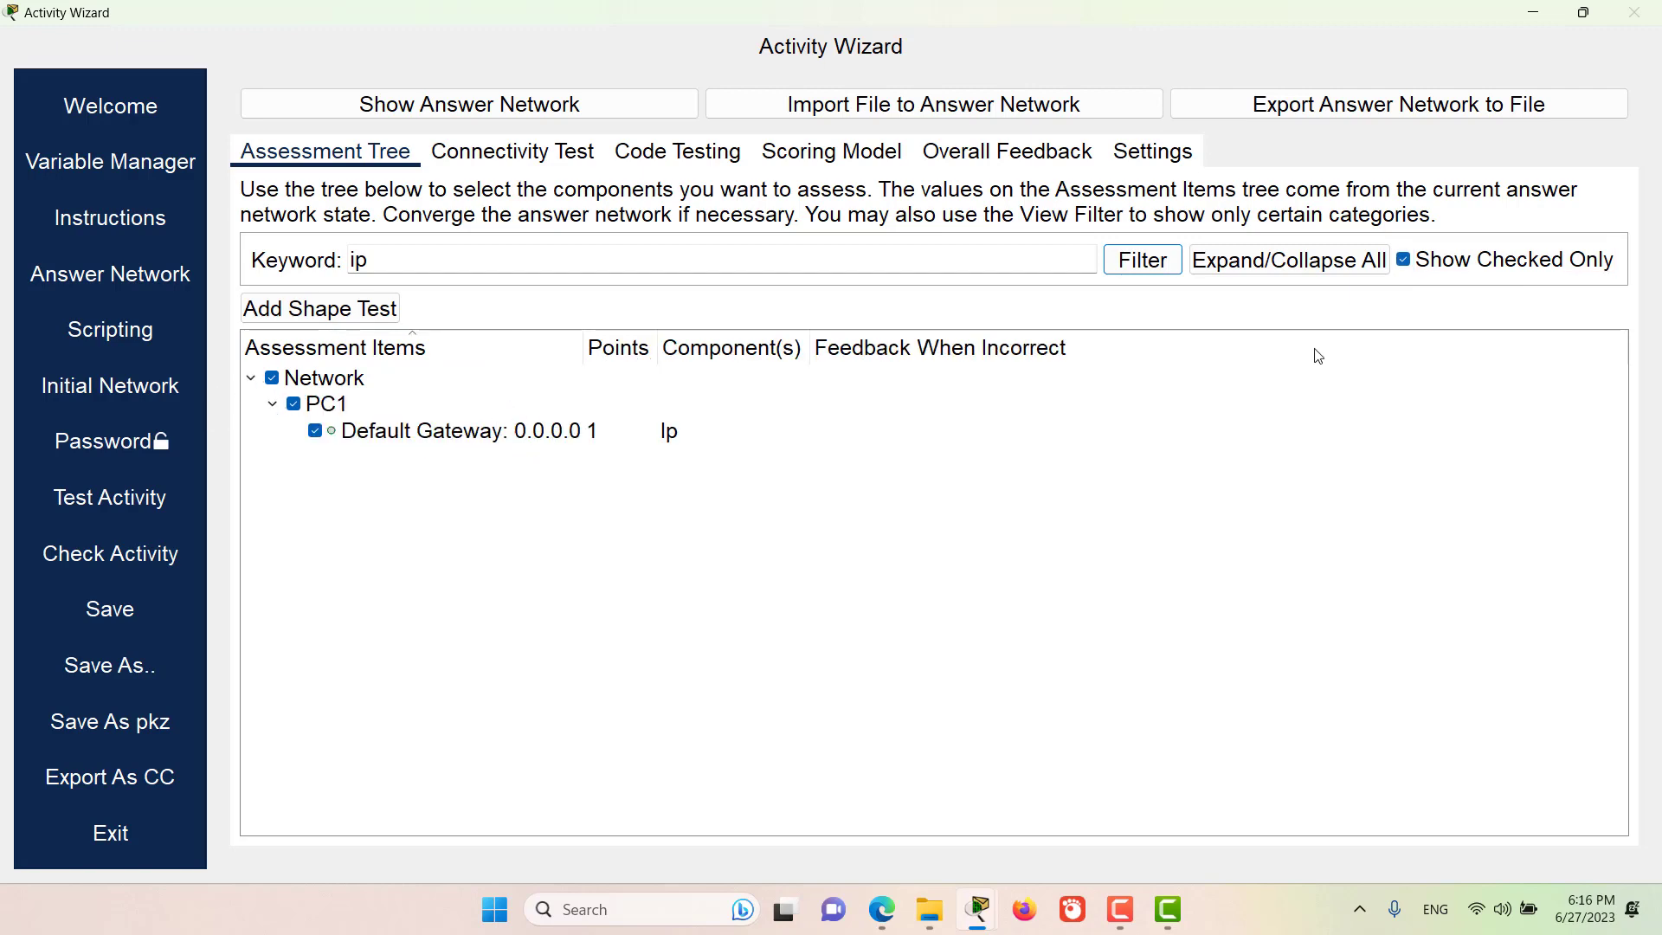
click(1455, 270)
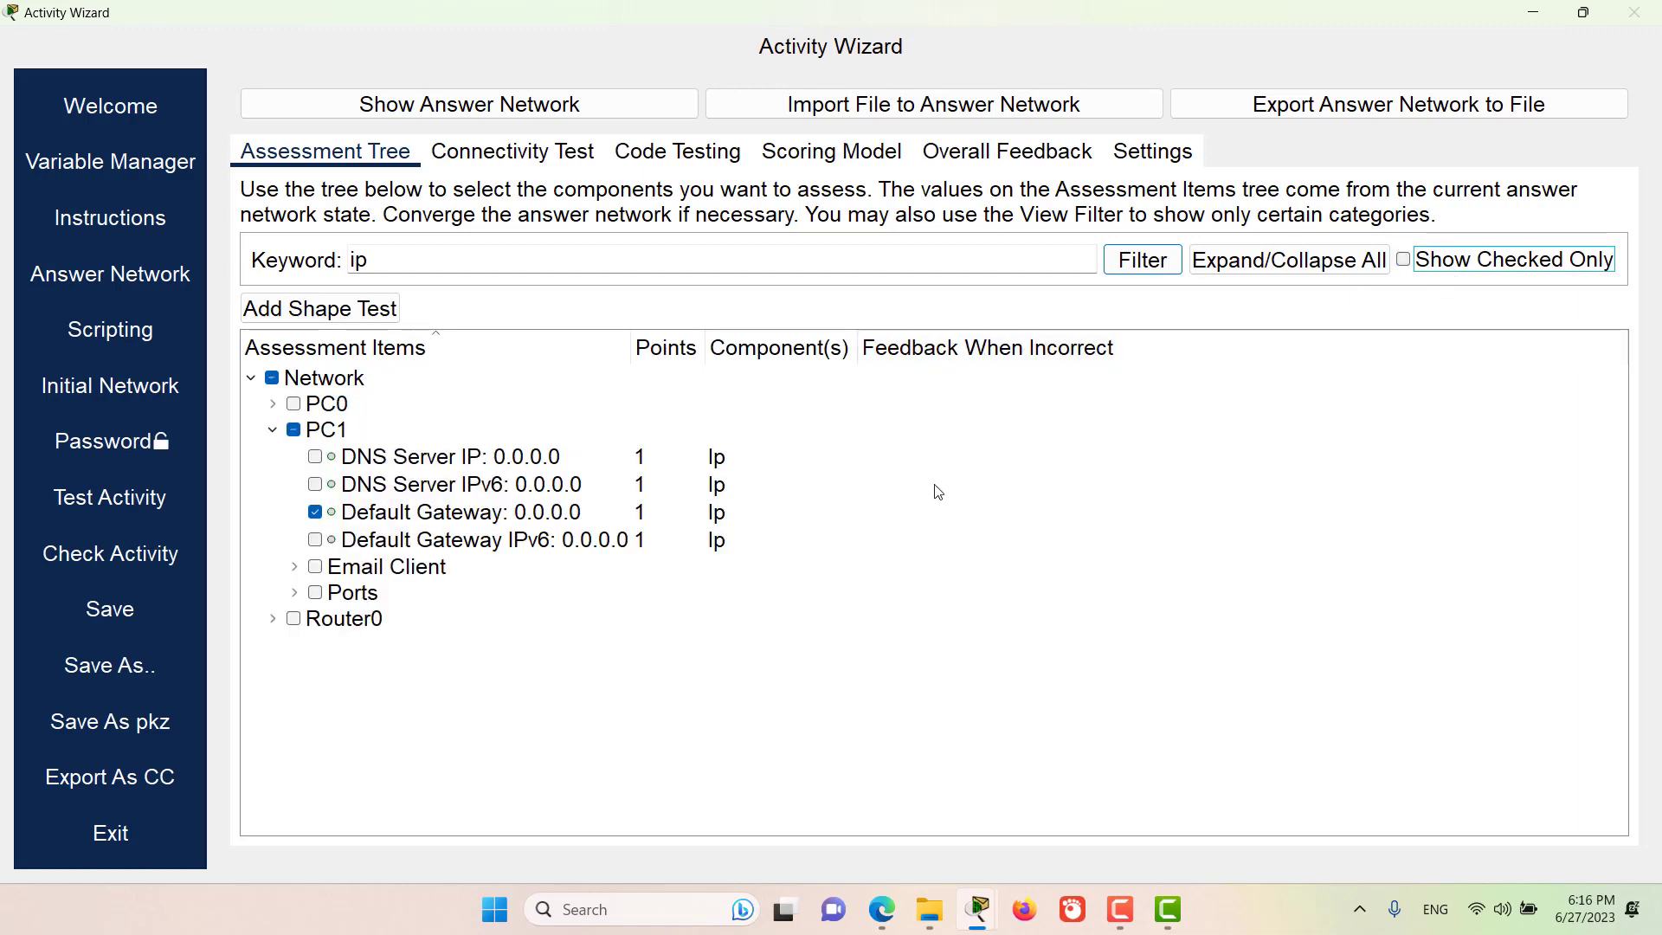
key(Tab)
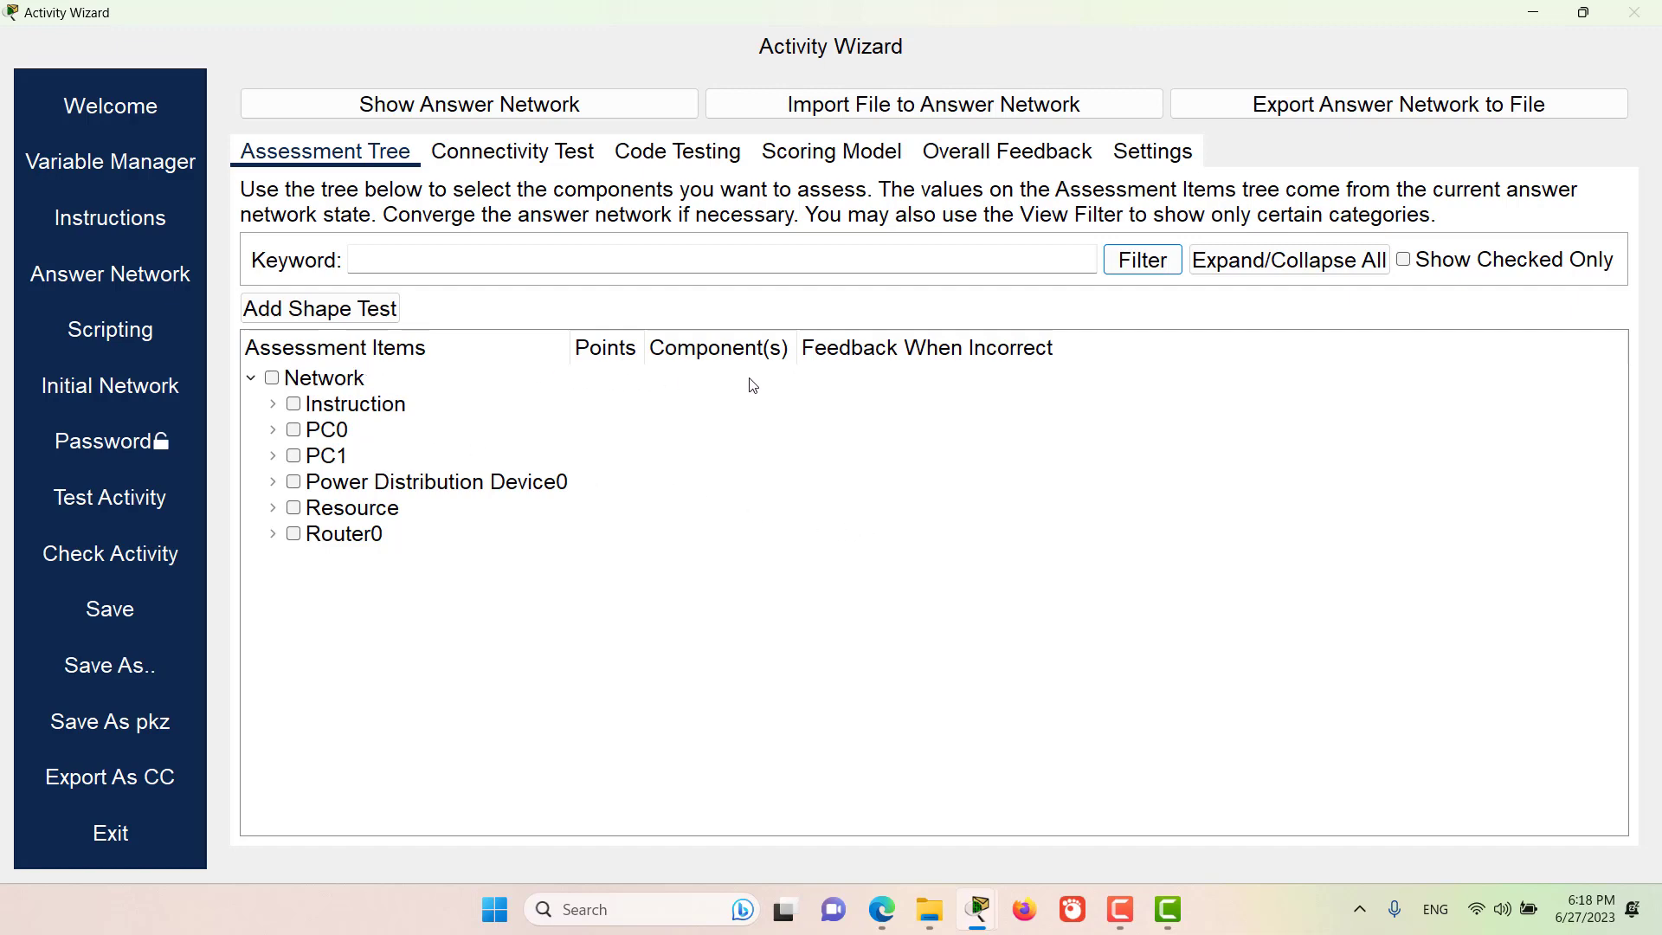
Step: Set the component of PC0's Default Gateway item to "MyCategory"
click(273, 431)
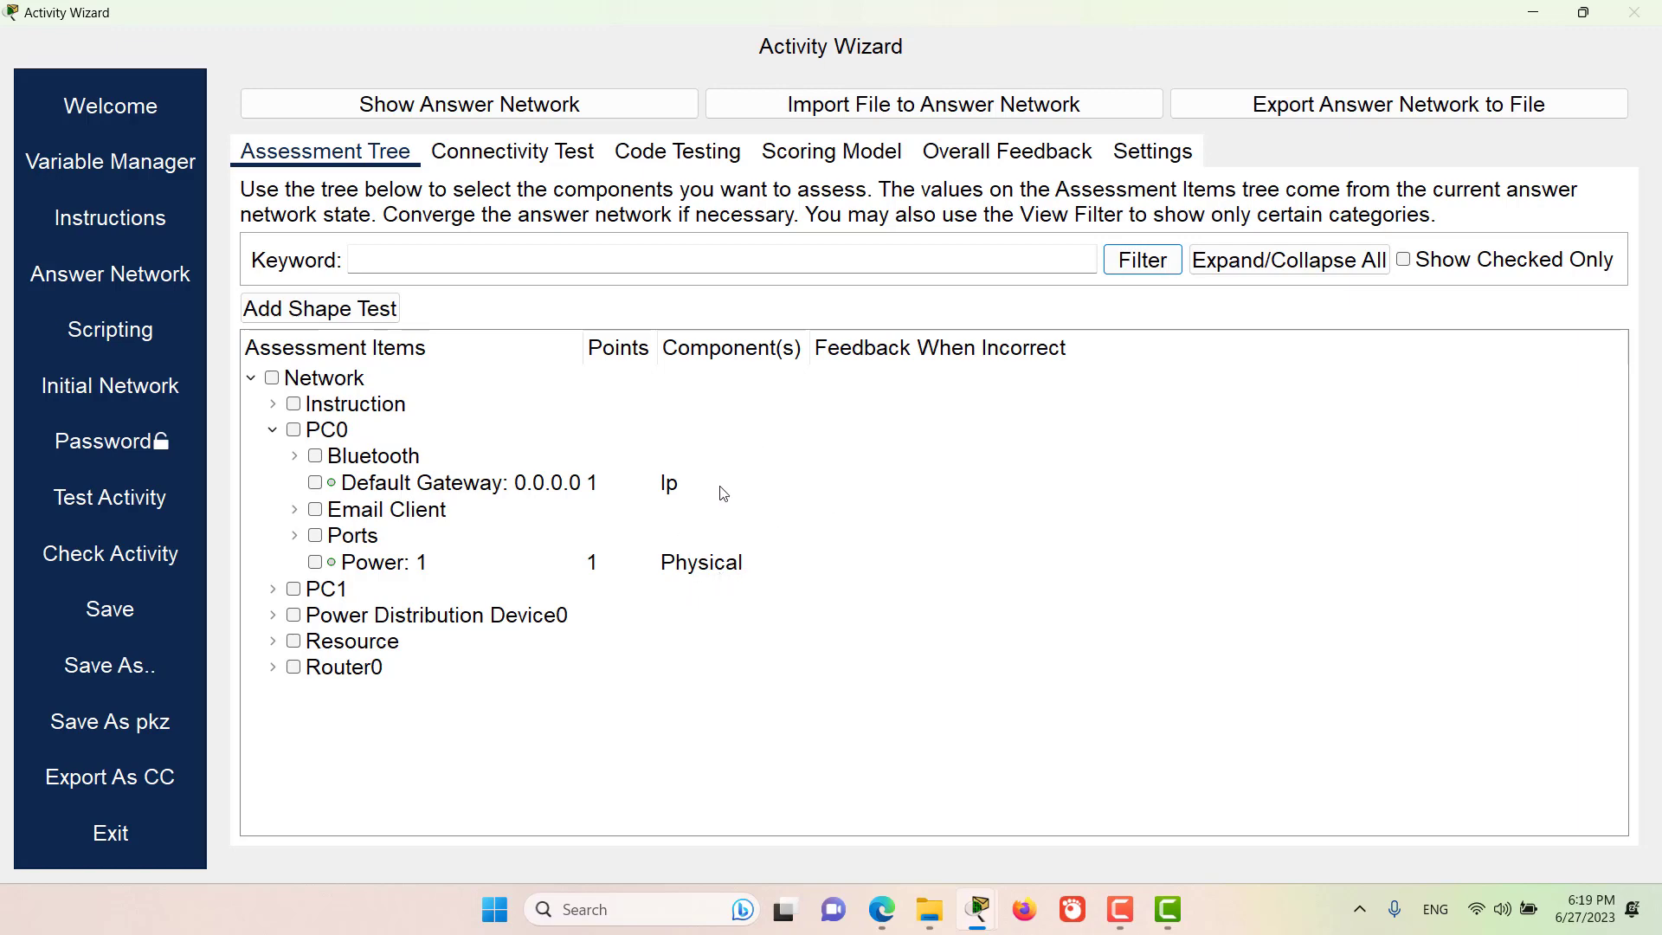
double_click(674, 486)
text(My)
text(Gate)
text(gory)
click(988, 528)
Step: Give PC0's Default Gateway the incorrect-answer feedback "Correct default gateway, it s wrong" and select it for assessment
click(864, 485)
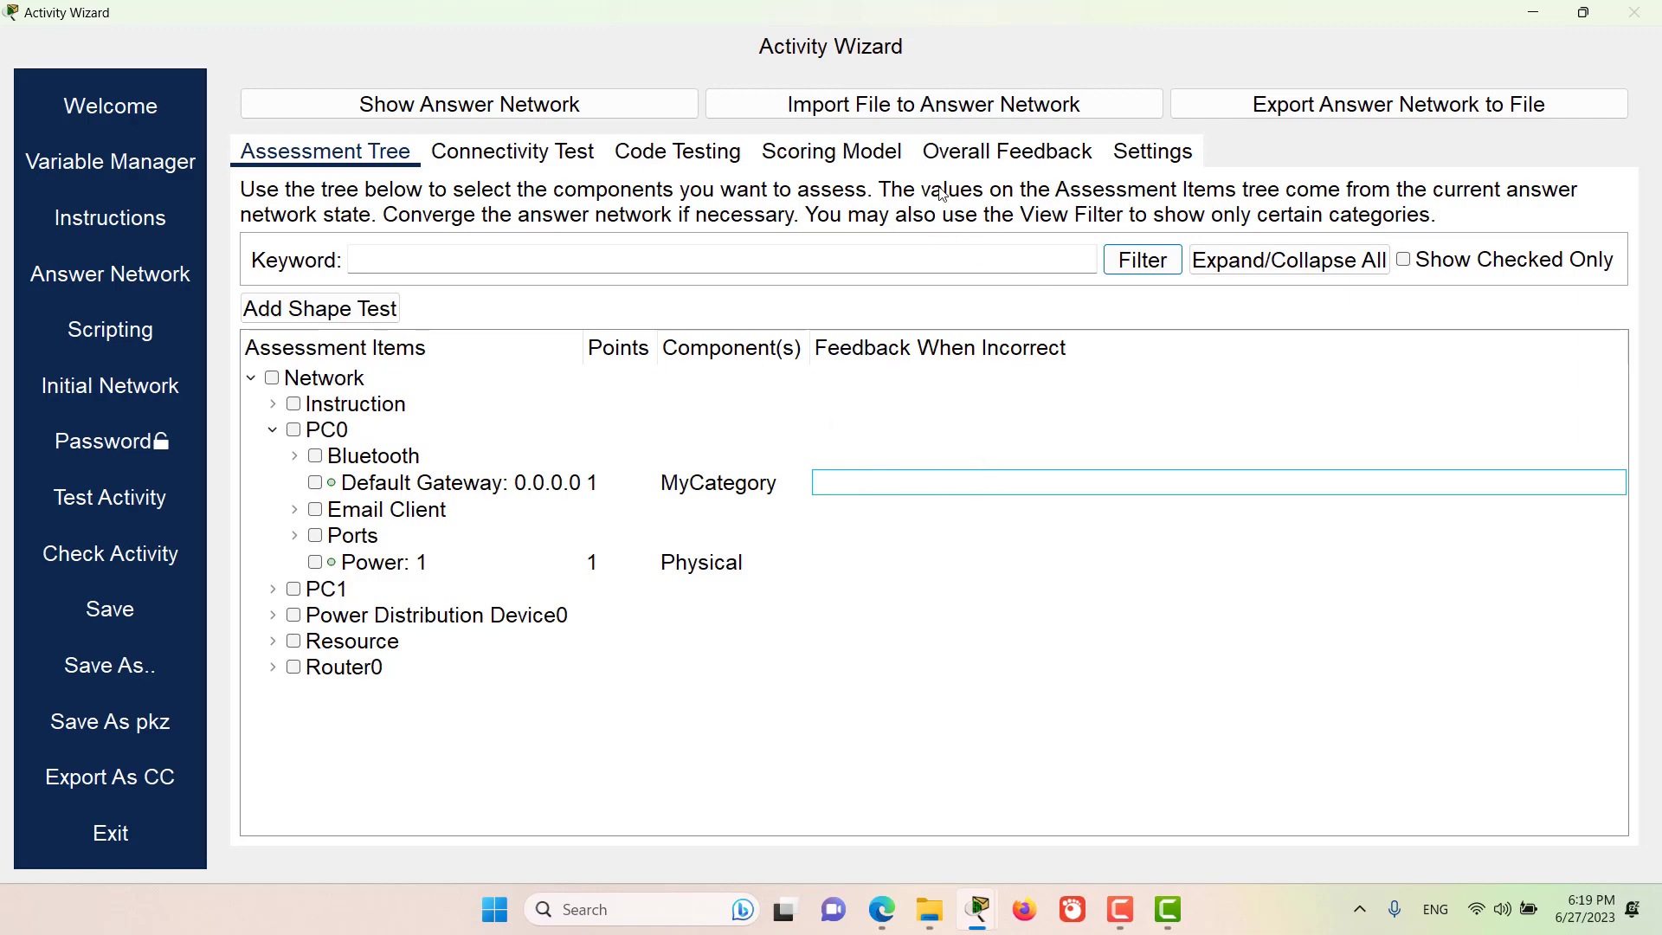
click(1004, 157)
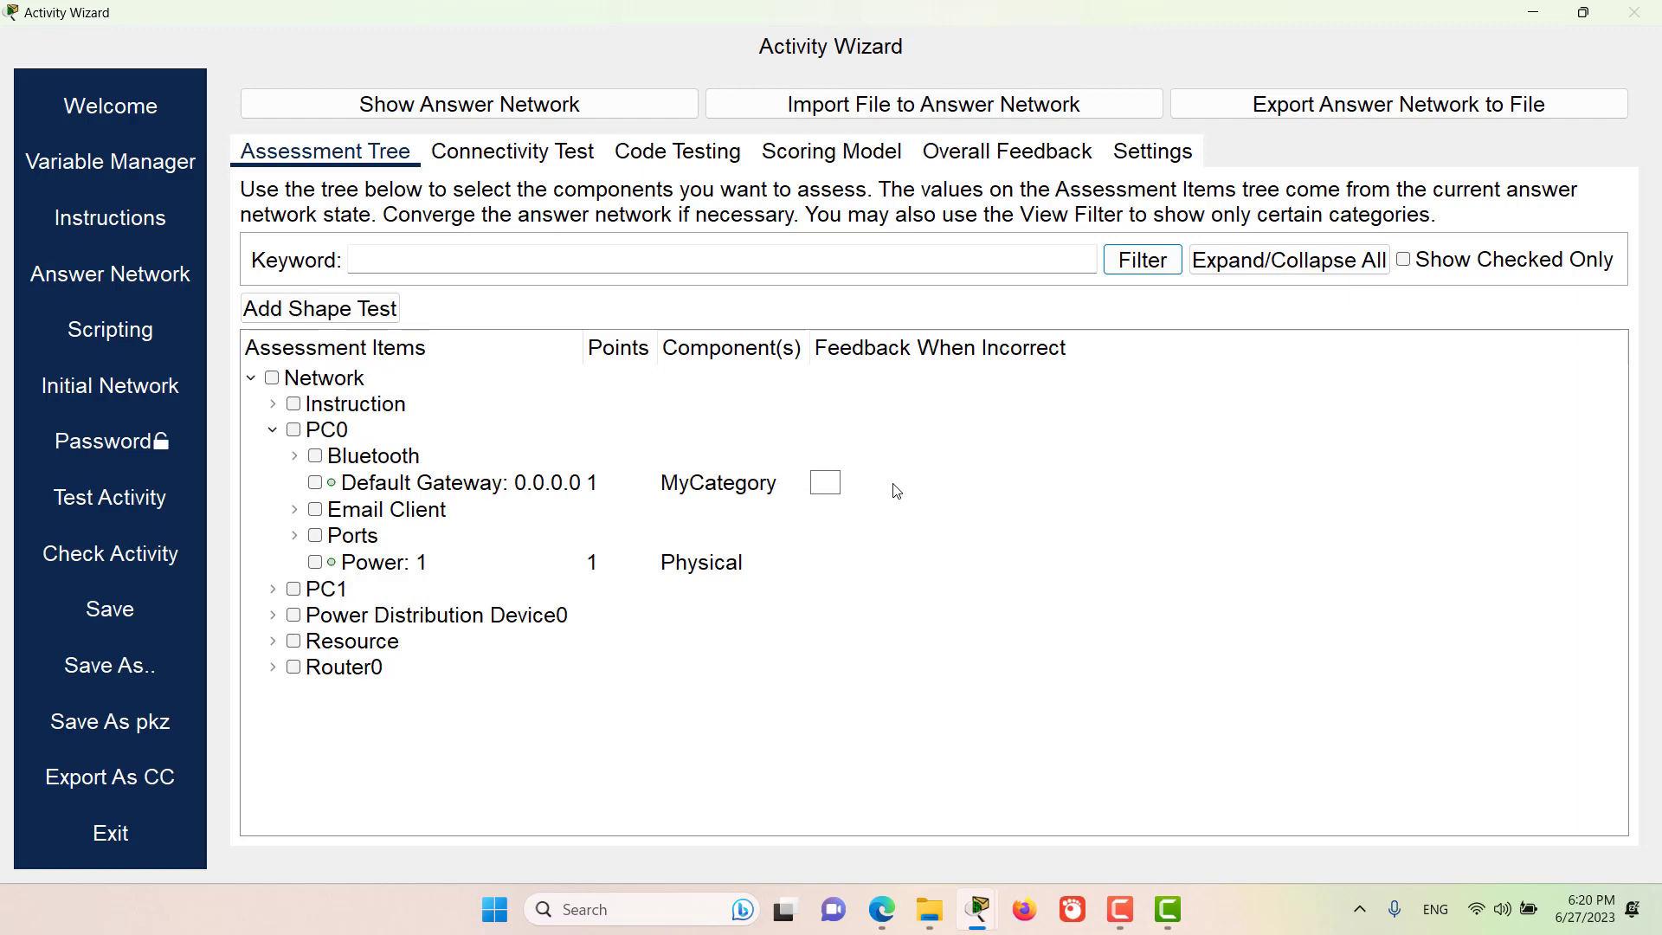
text(Correct default gatew)
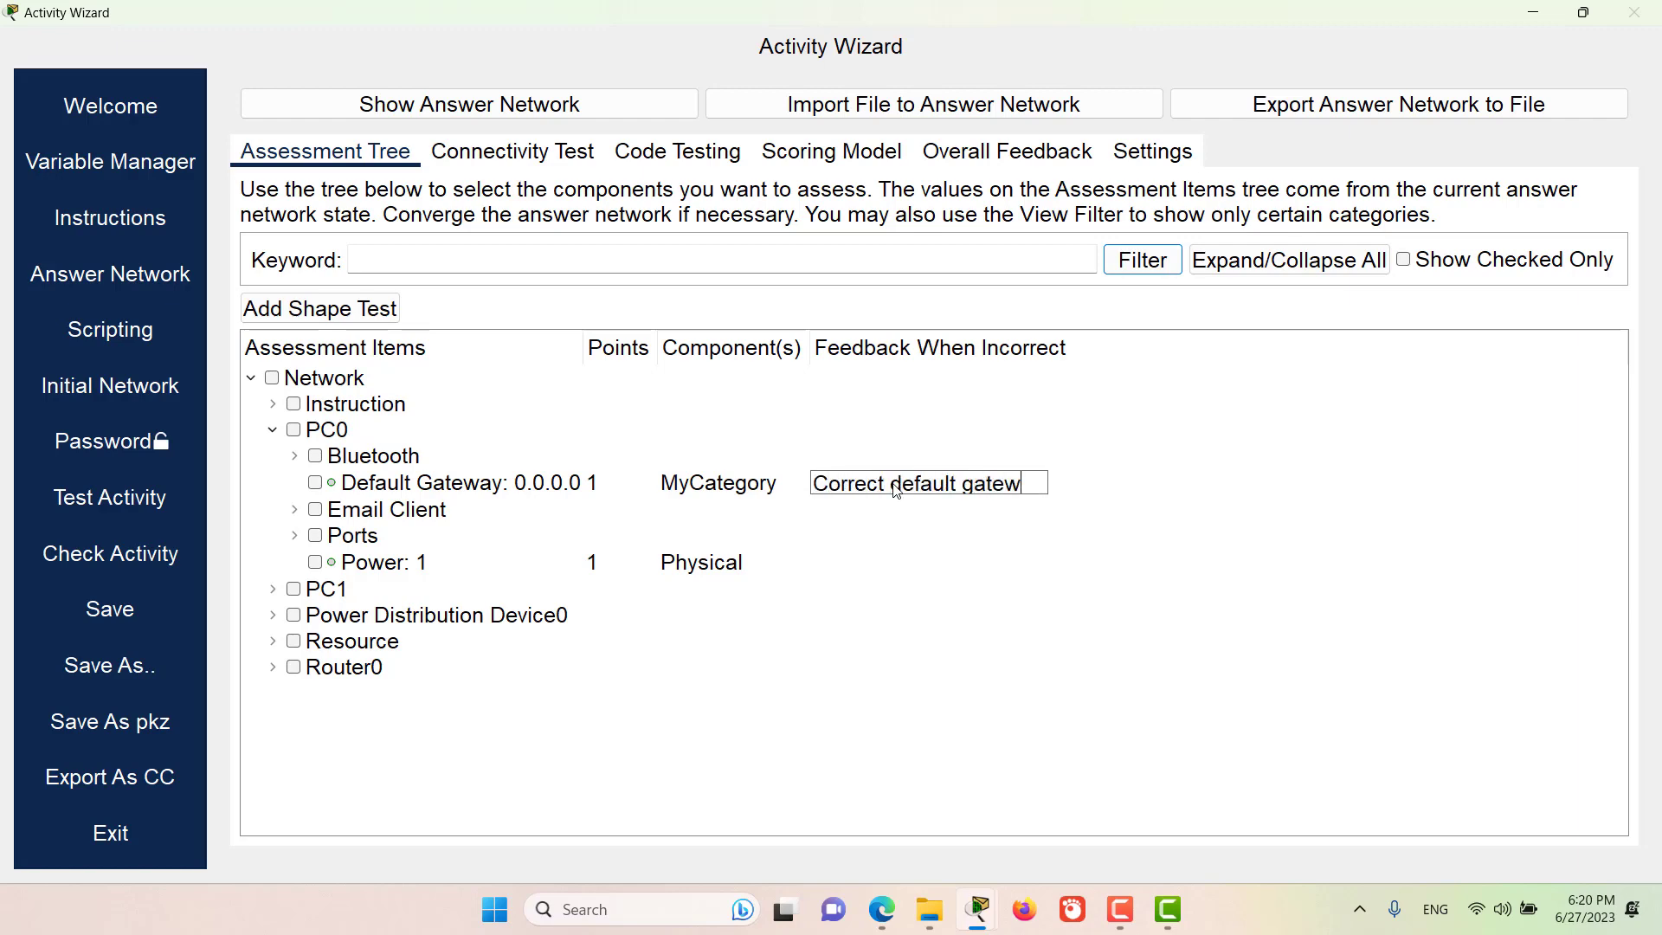
text(ay, it s wrong)
click(921, 562)
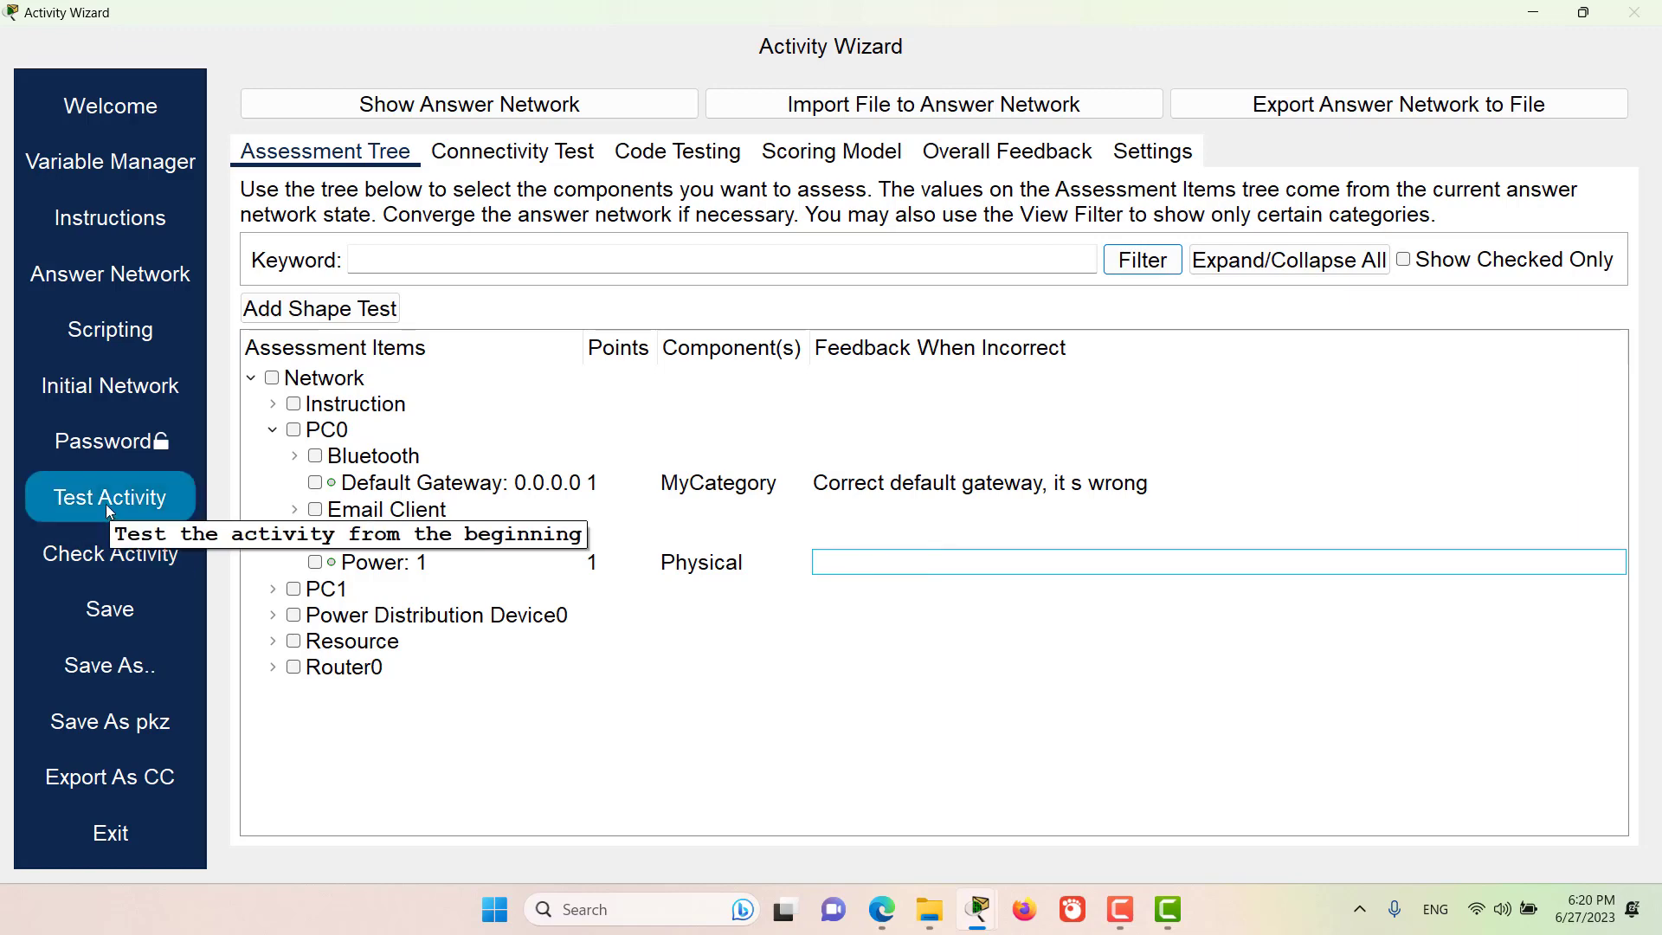
click(316, 483)
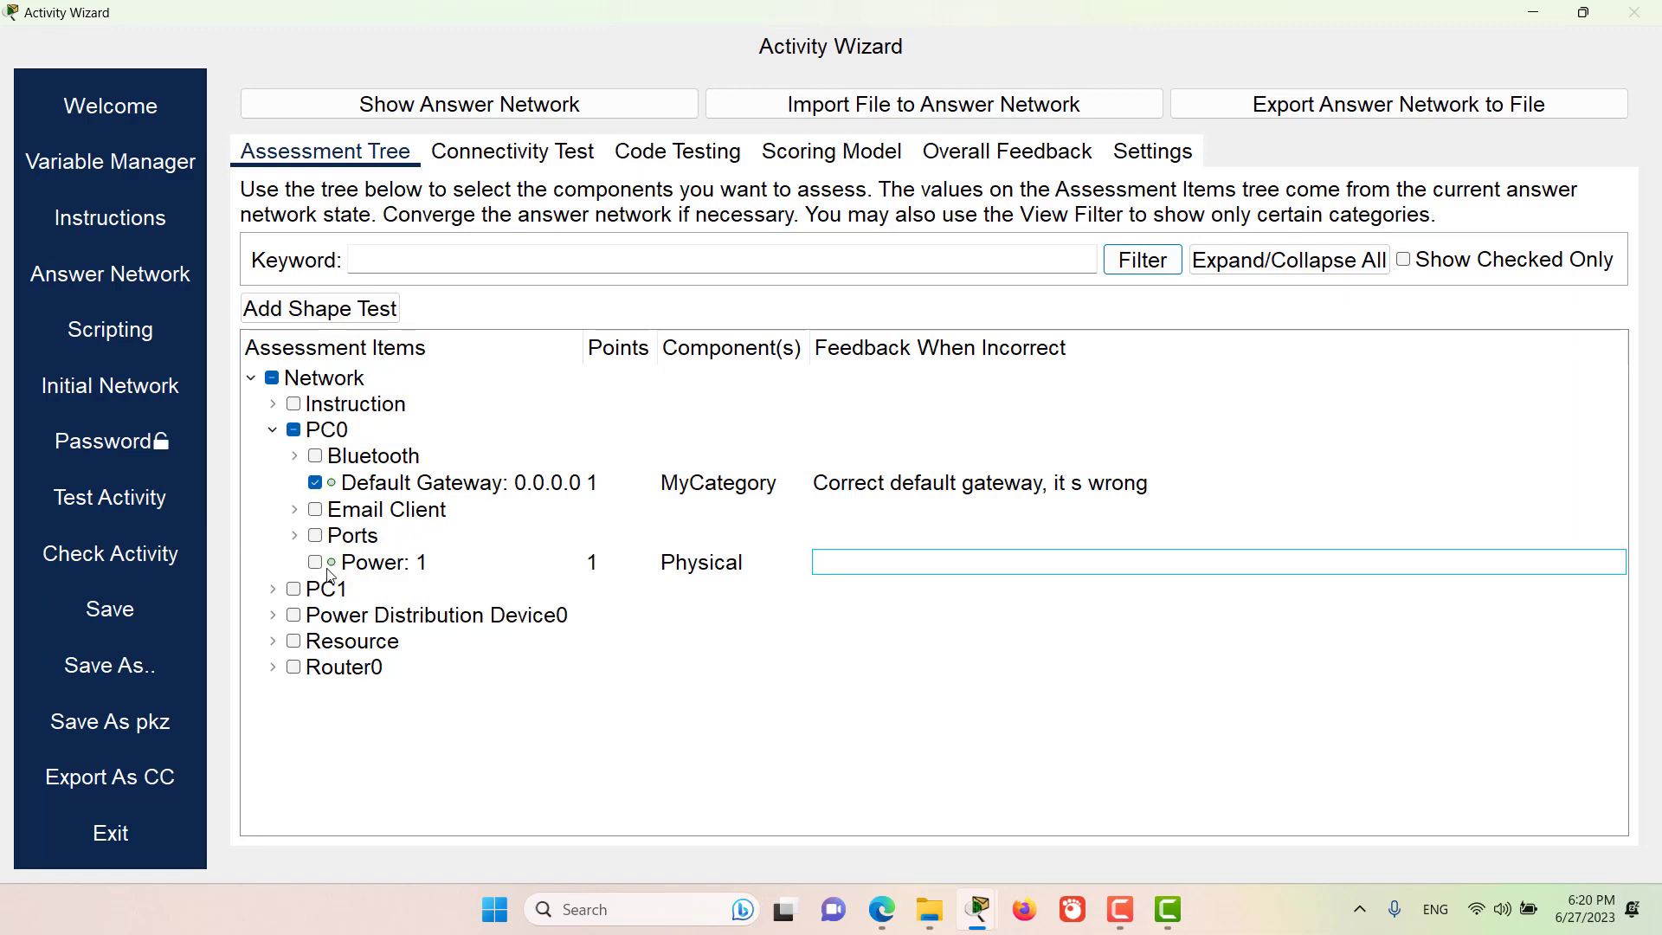
Step: Test the activity, check its results, review the assessment items with their feedback, and close the results
click(114, 498)
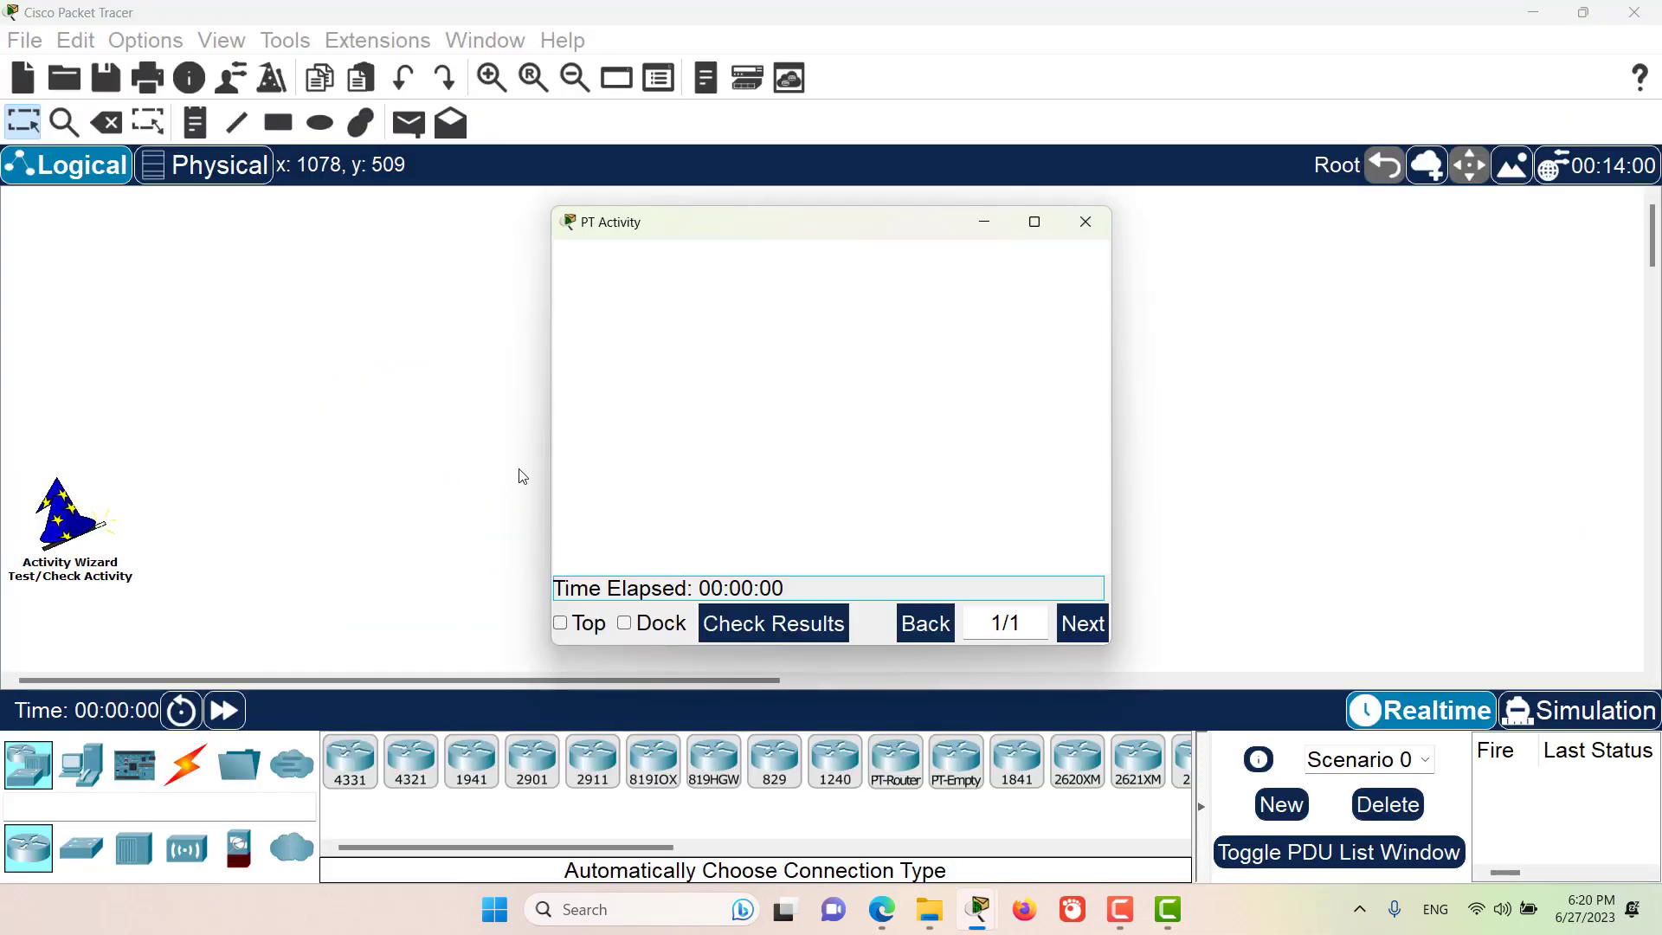
click(803, 625)
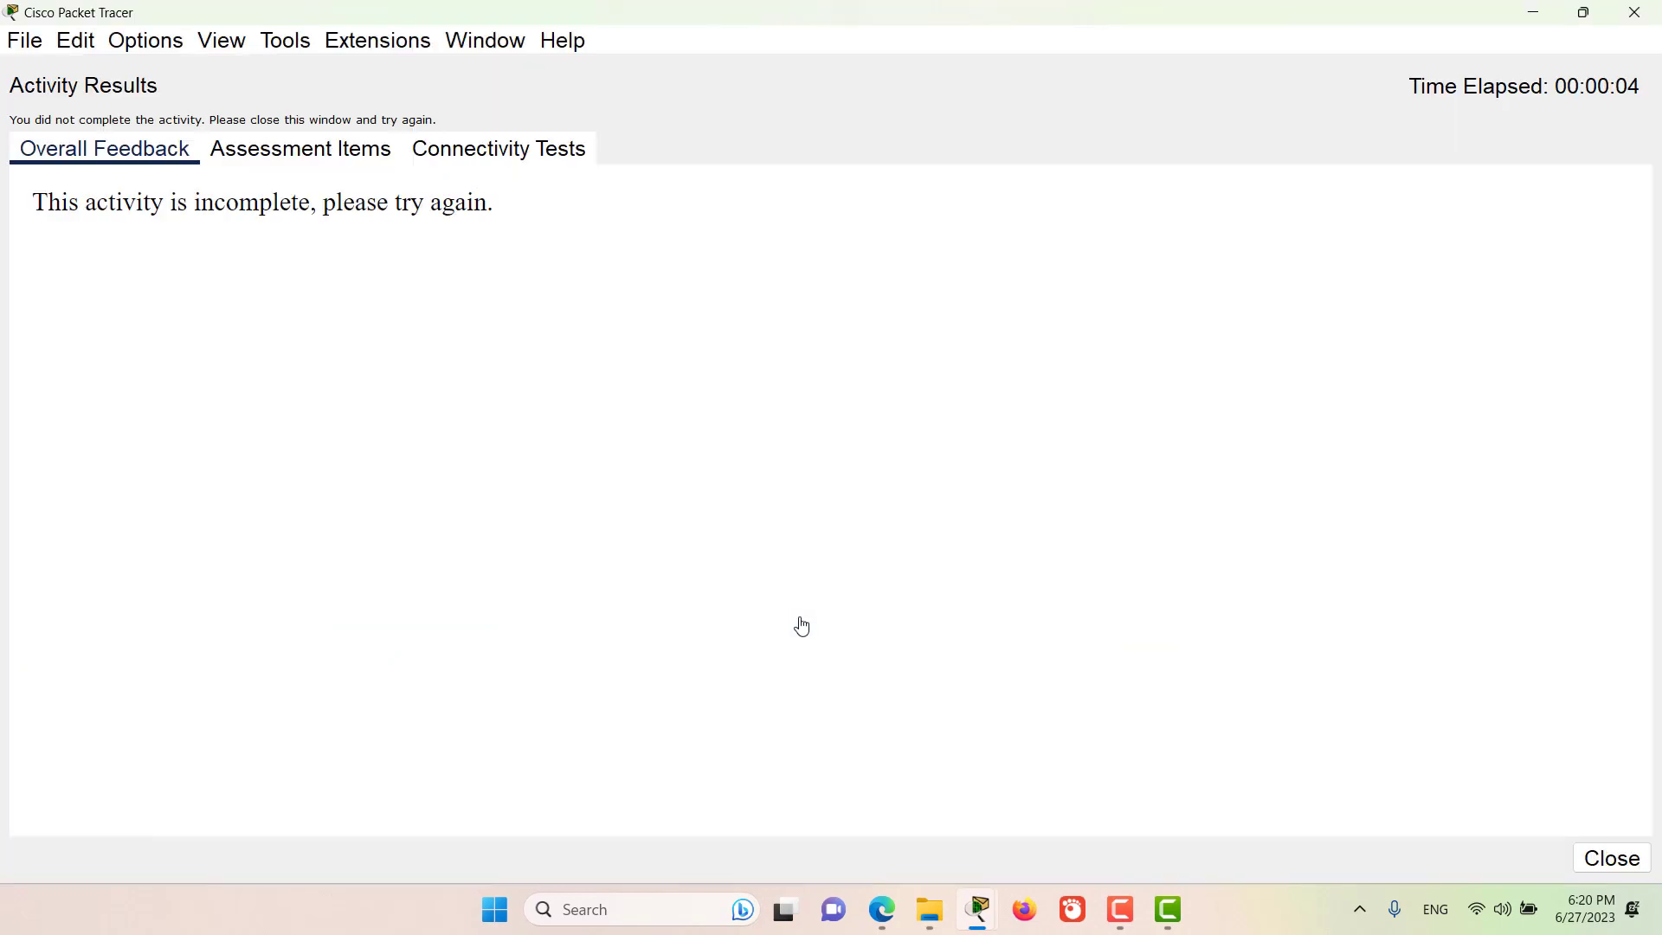
click(265, 151)
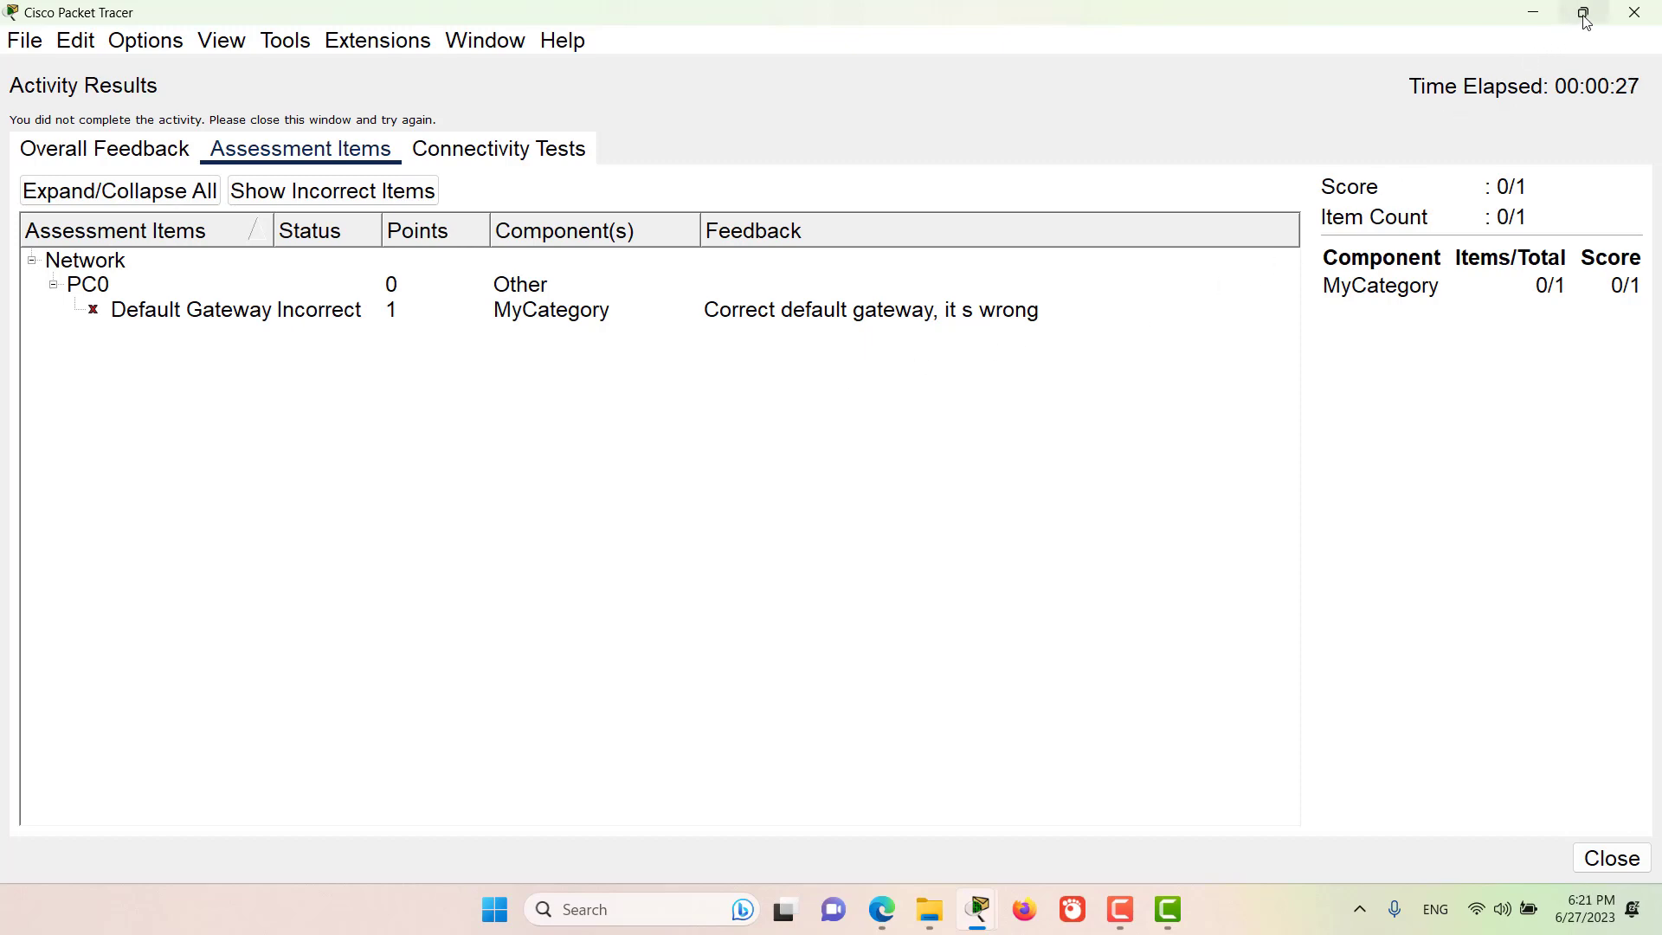
click(1611, 858)
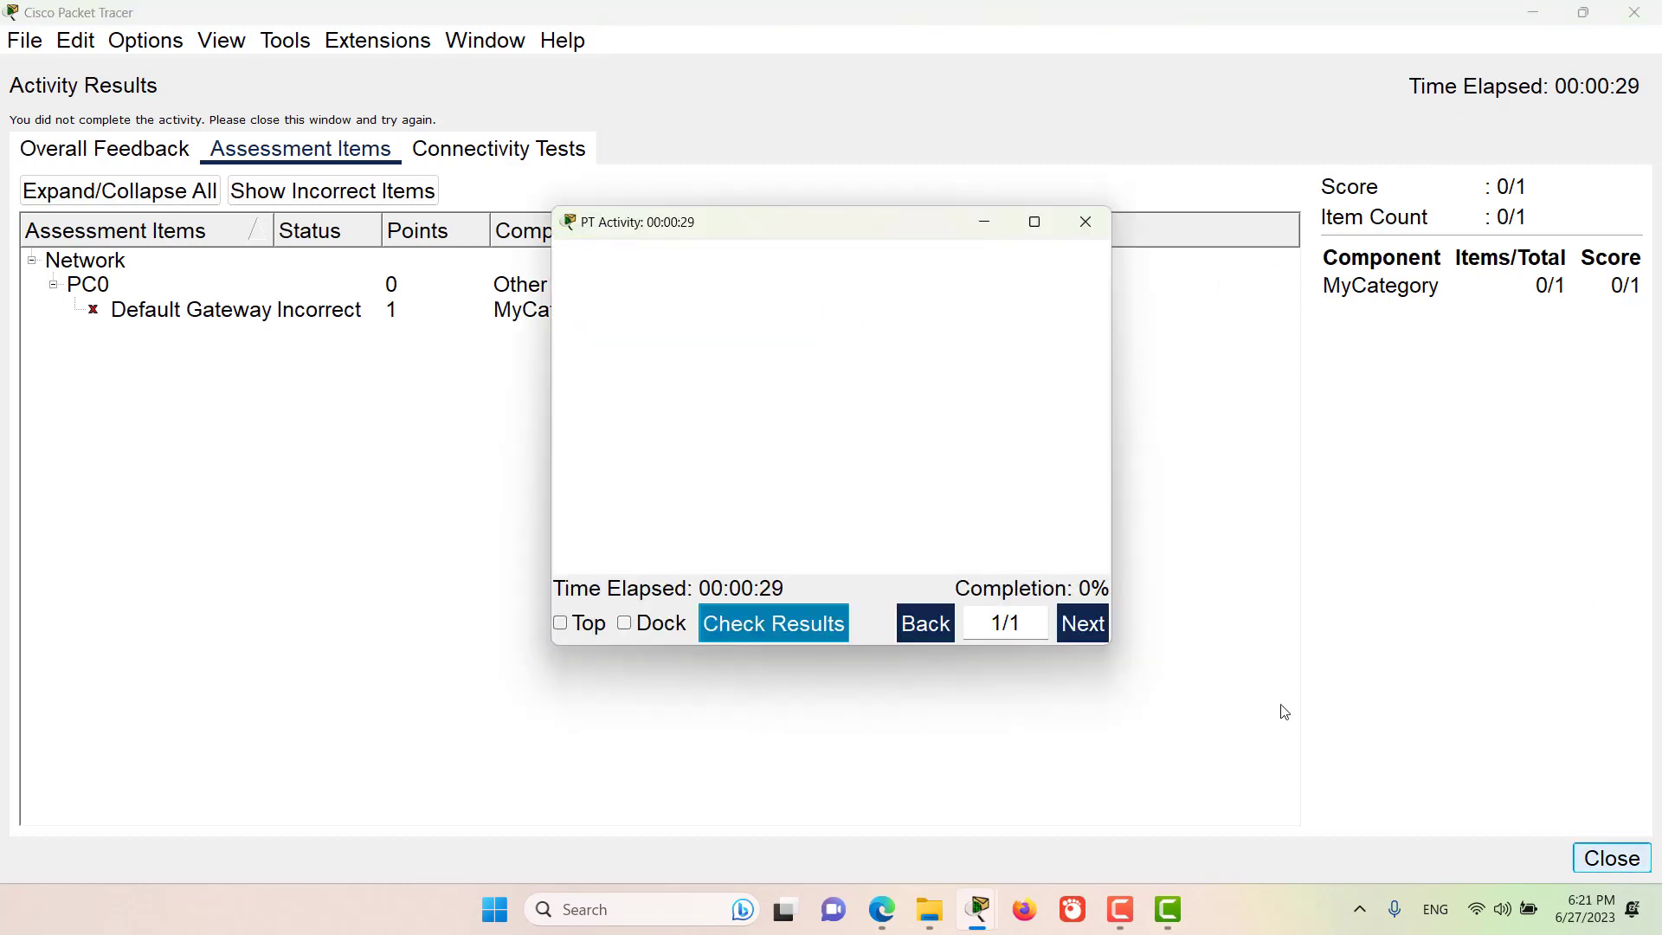